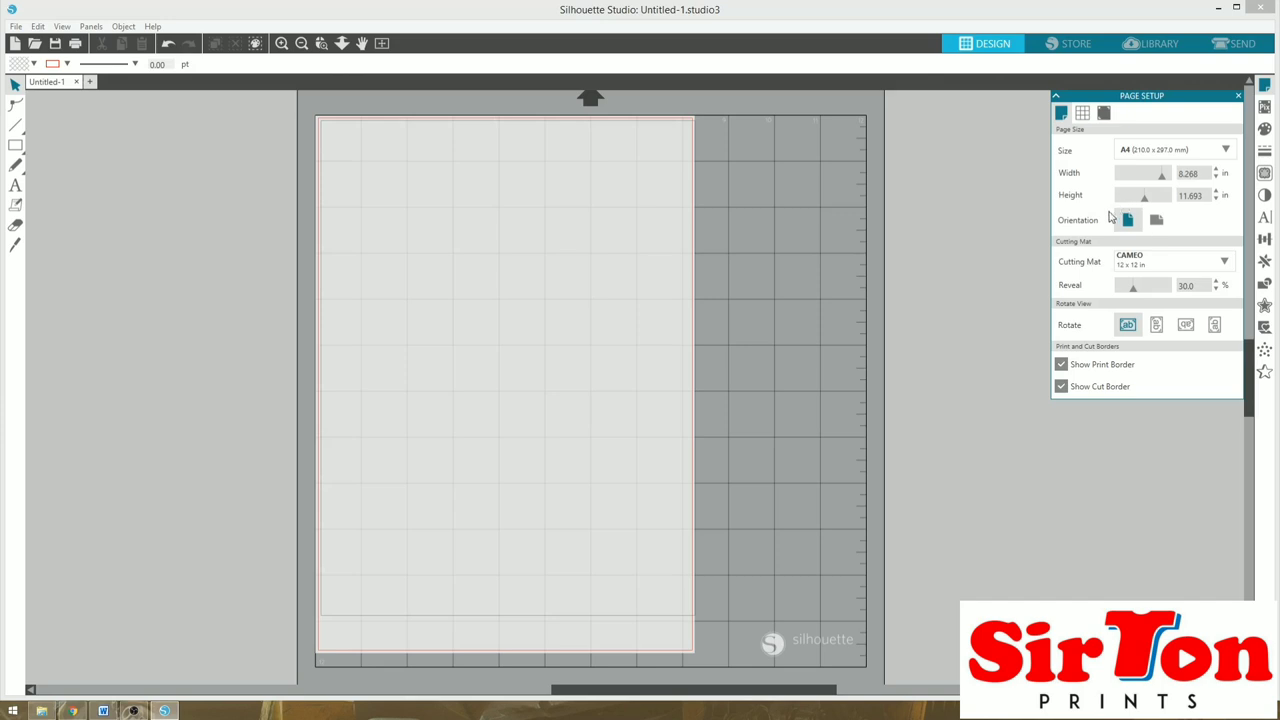
Set the cutting mat to CAMEO 12 x 12 in and keep both the print border and cut border shown
left_click(1224, 264)
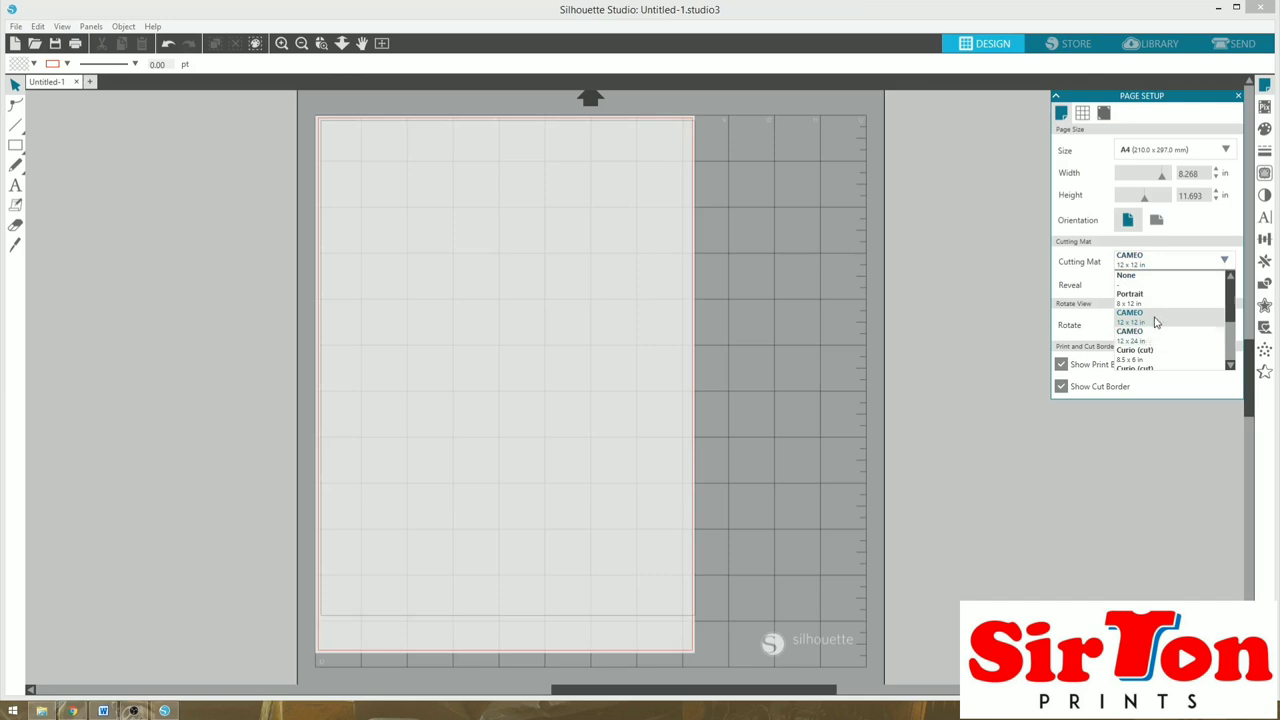
left_click(1165, 322)
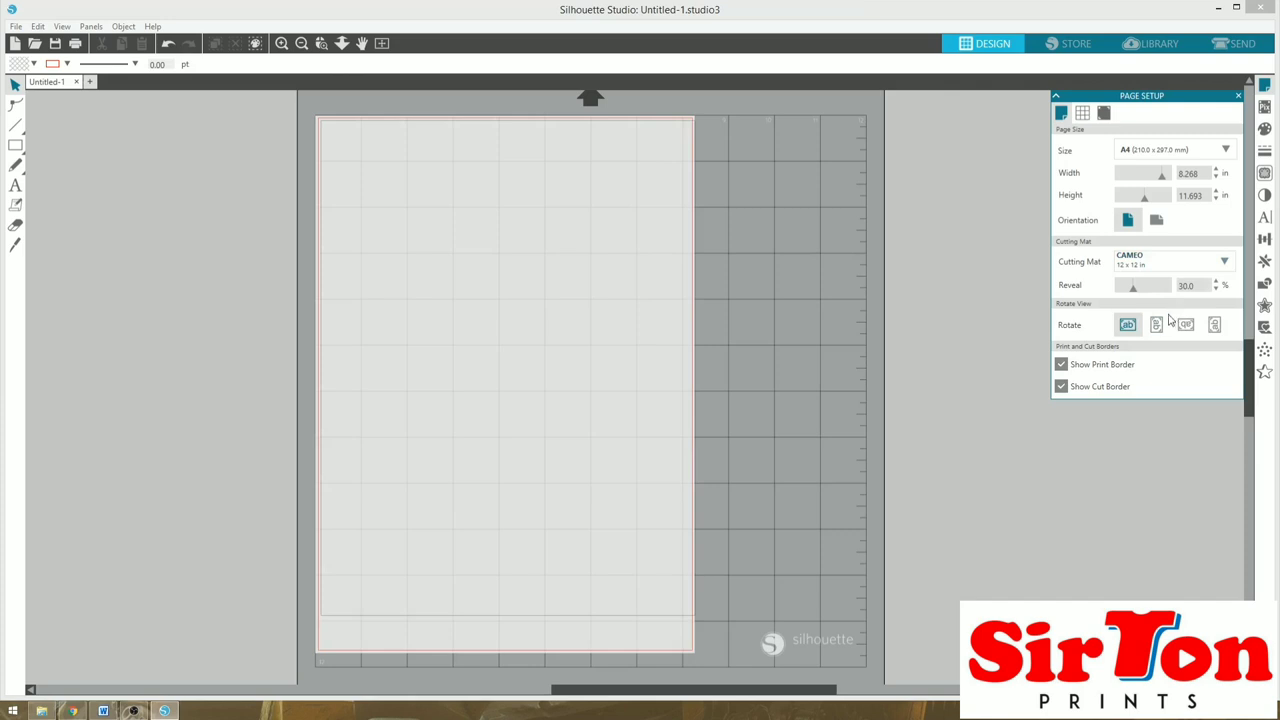
left_click(1061, 365)
left_click(1062, 388)
left_click(1064, 384)
Turn on Type 1 registration marks with length 0.197 in, thickness 0.60 and inset 0.394 in
left_click(1104, 114)
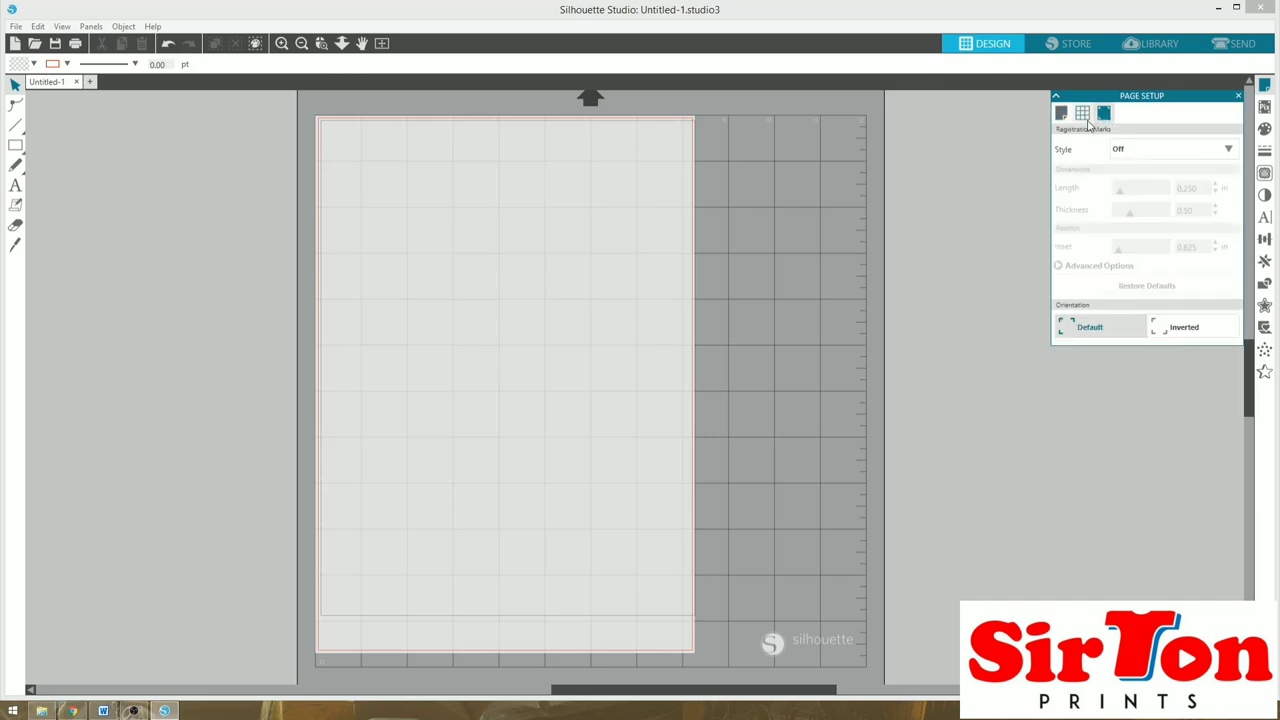
left_click(1178, 150)
left_click(1160, 190)
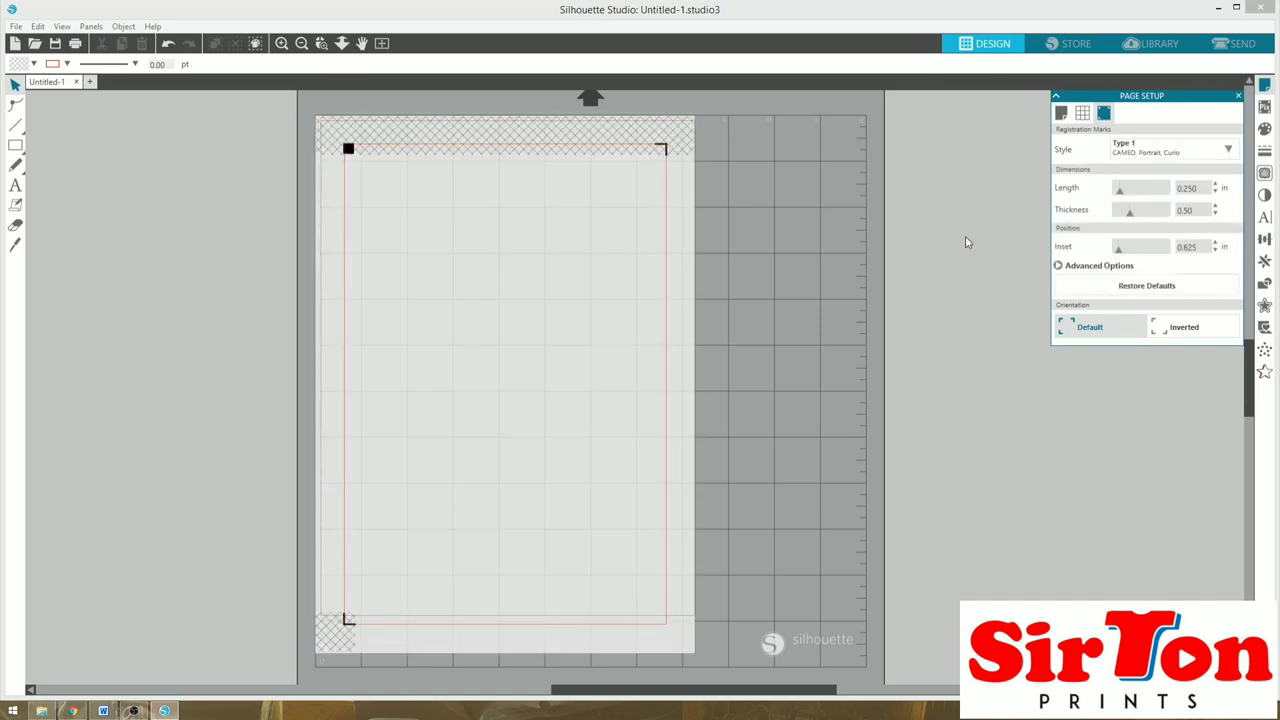
mouse_move(1121, 193)
left_mouse_down()
mouse_move(1168, 200)
mouse_move(1108, 200)
left_mouse_up()
left_click_drag(1131, 216, 1080, 220)
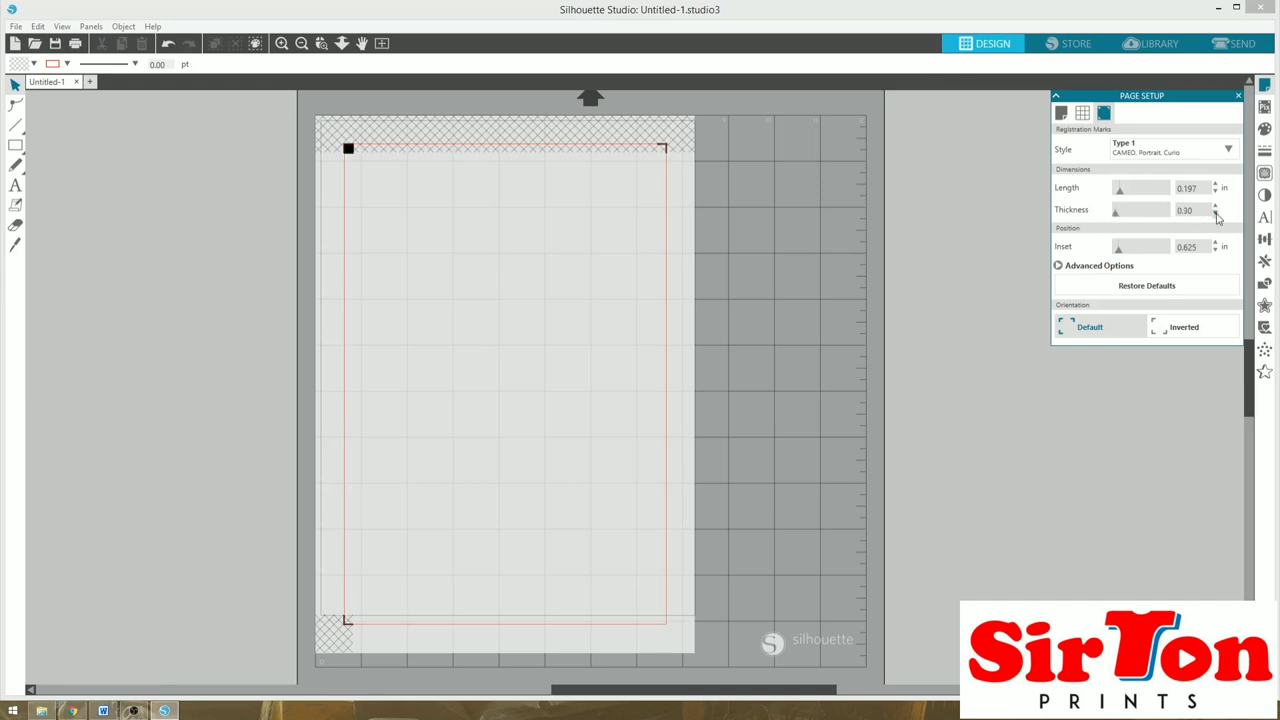
left_click_drag(1117, 216, 1116, 252)
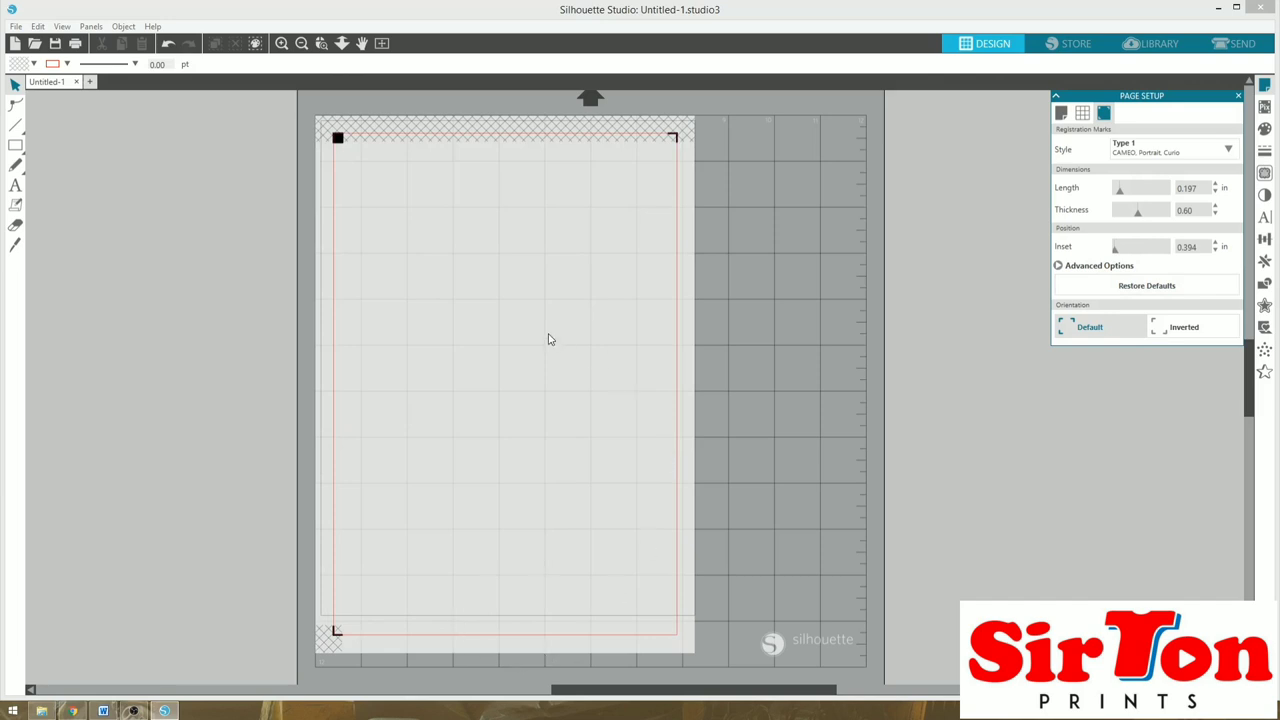
Choose the EPSON L1800 Series (Copy 1) printer, apply A4 210 x 297 mm as its document size, and leave without printing
key("ctrl+p")
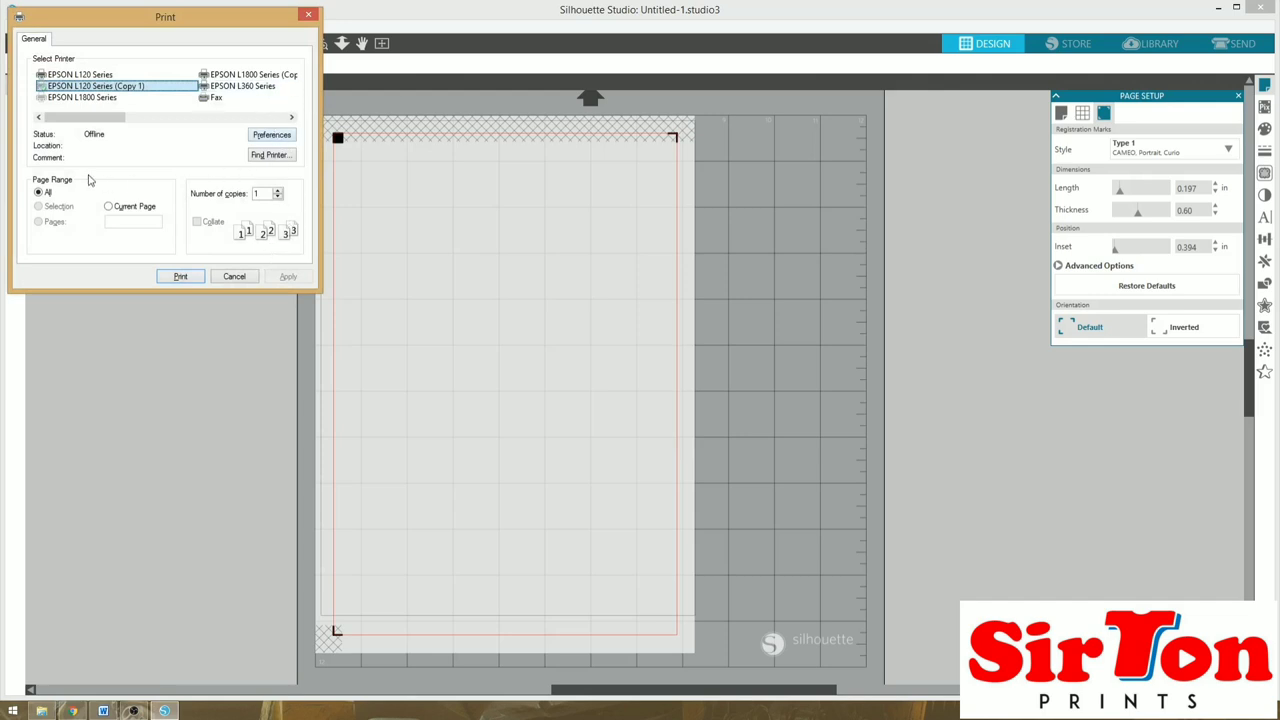
left_click(292, 117)
left_click(112, 75)
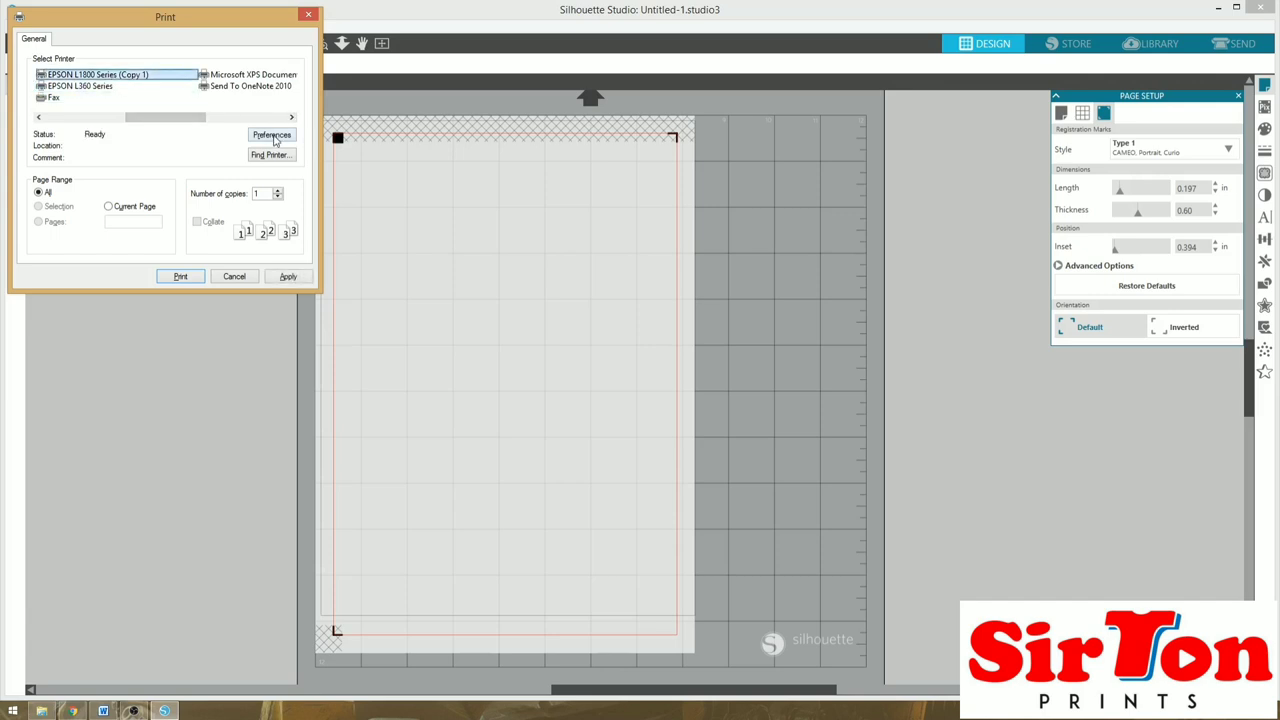
left_click(273, 137)
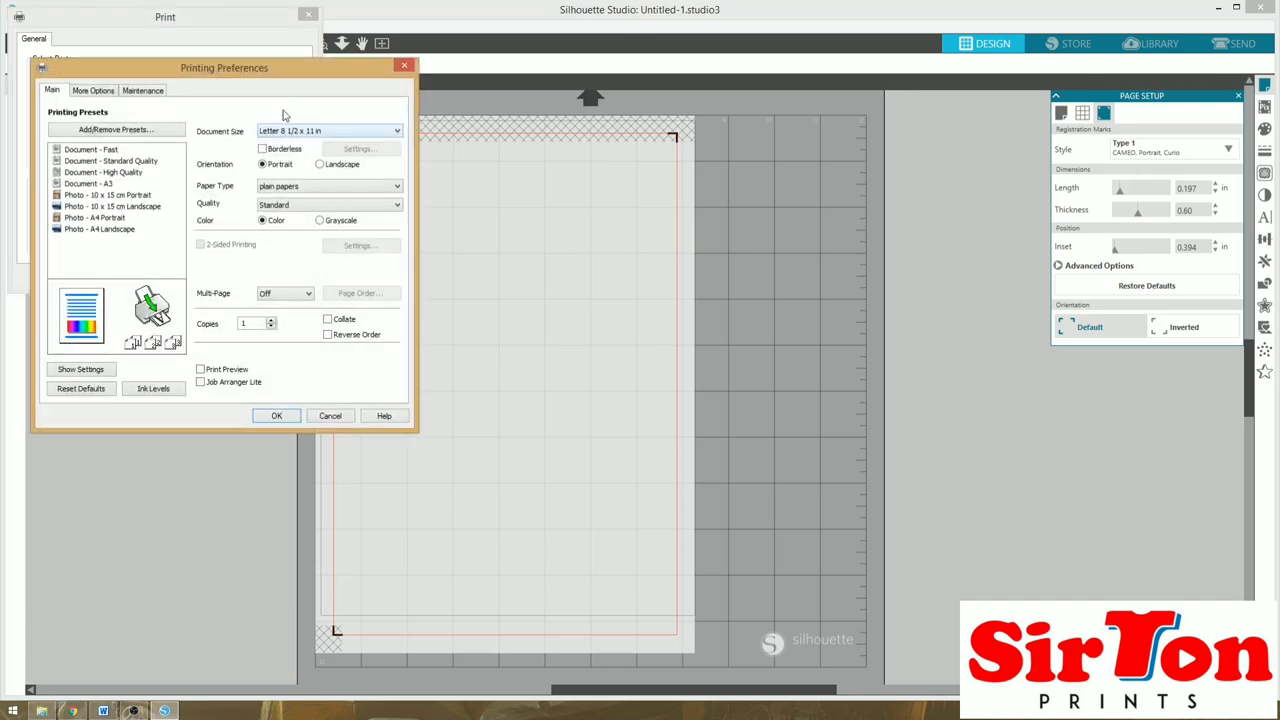
left_click(323, 132)
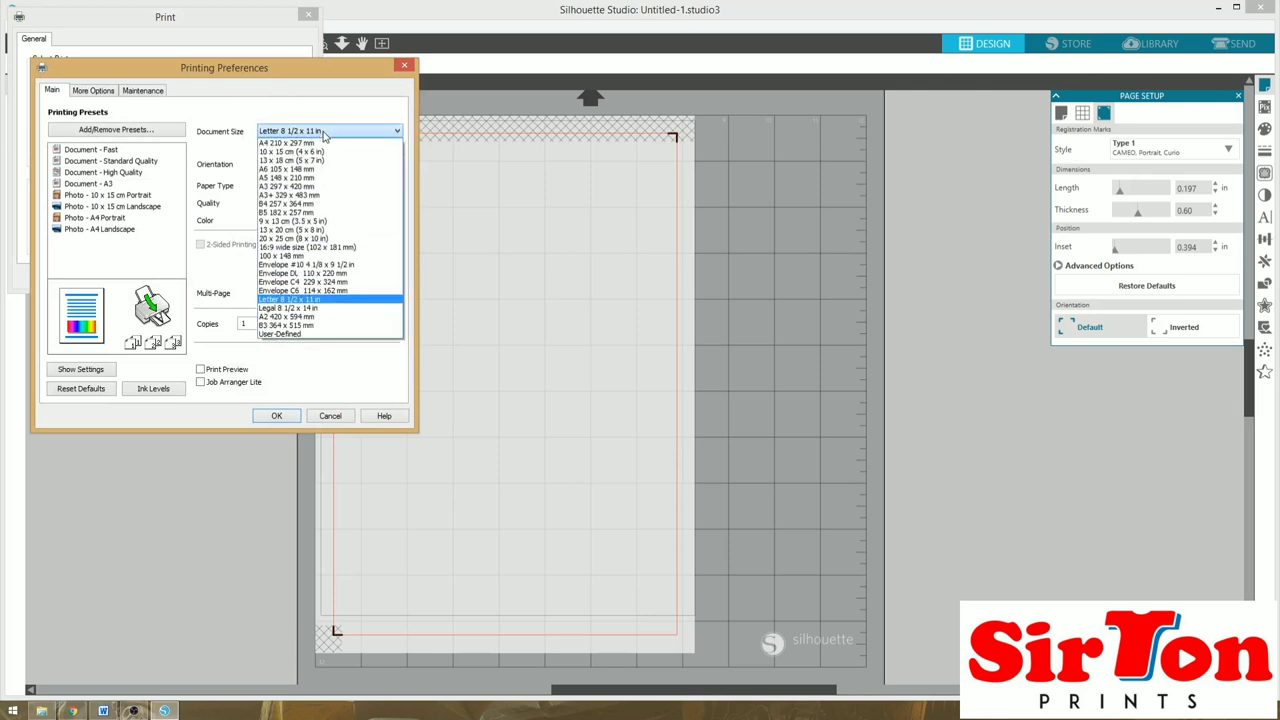
left_click(300, 143)
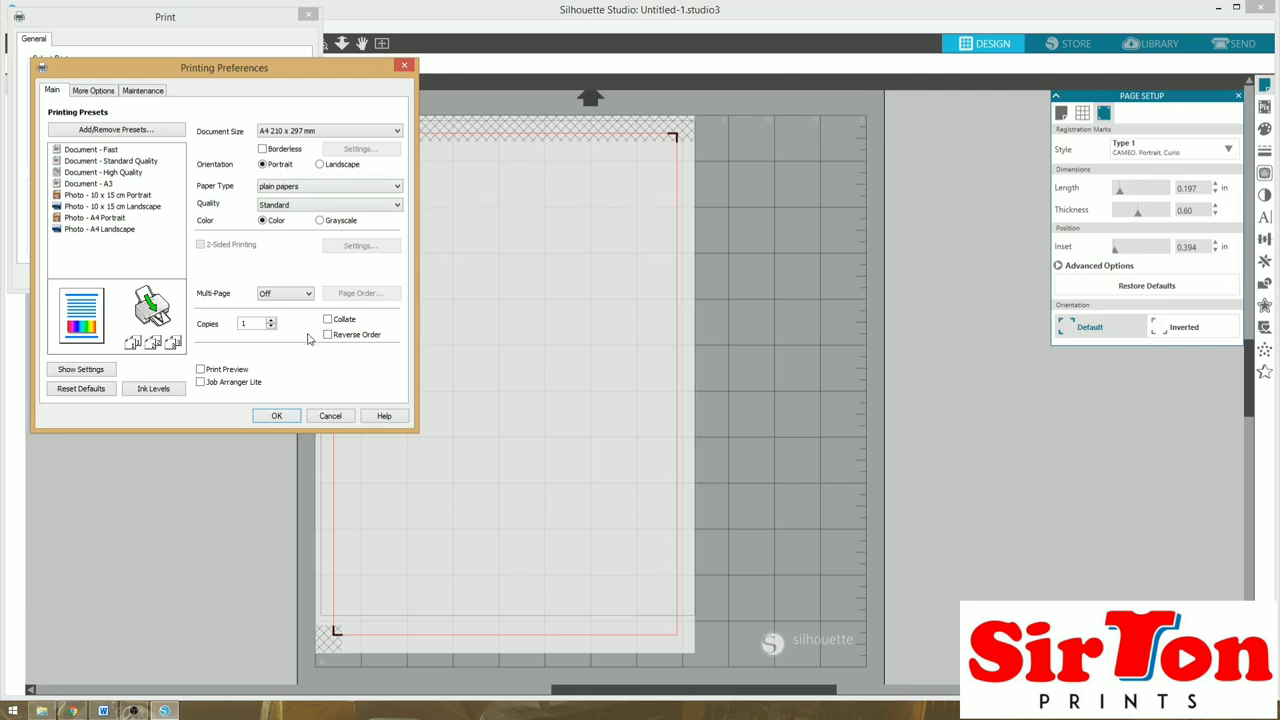
left_click(289, 418)
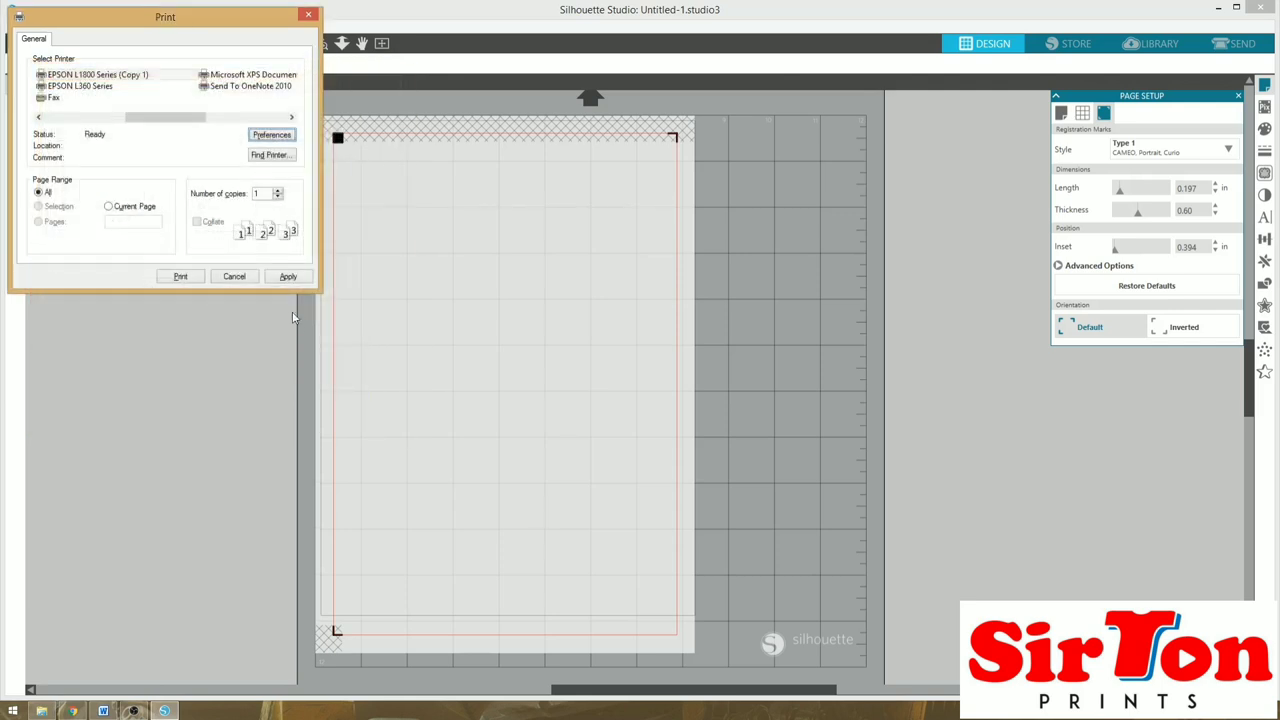
left_click(288, 277)
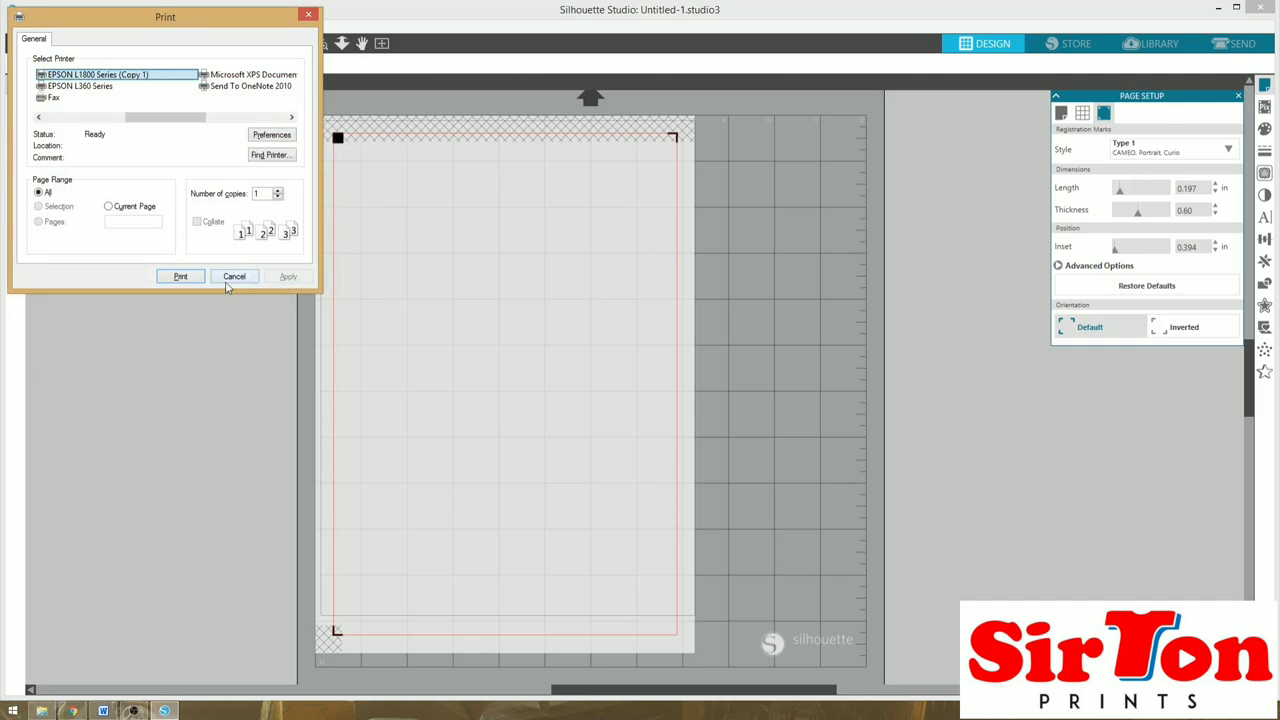
left_click(241, 281)
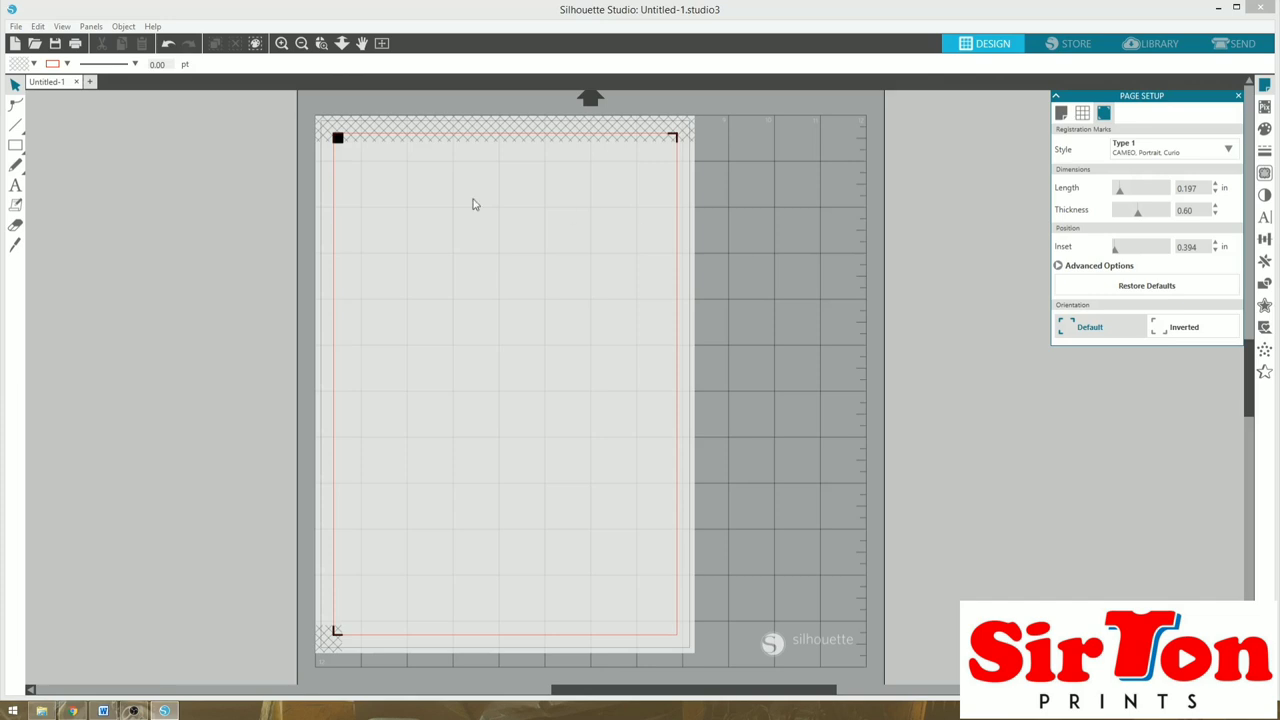
Open the MLC PASTRIES II image from the design folder
left_click(15, 27)
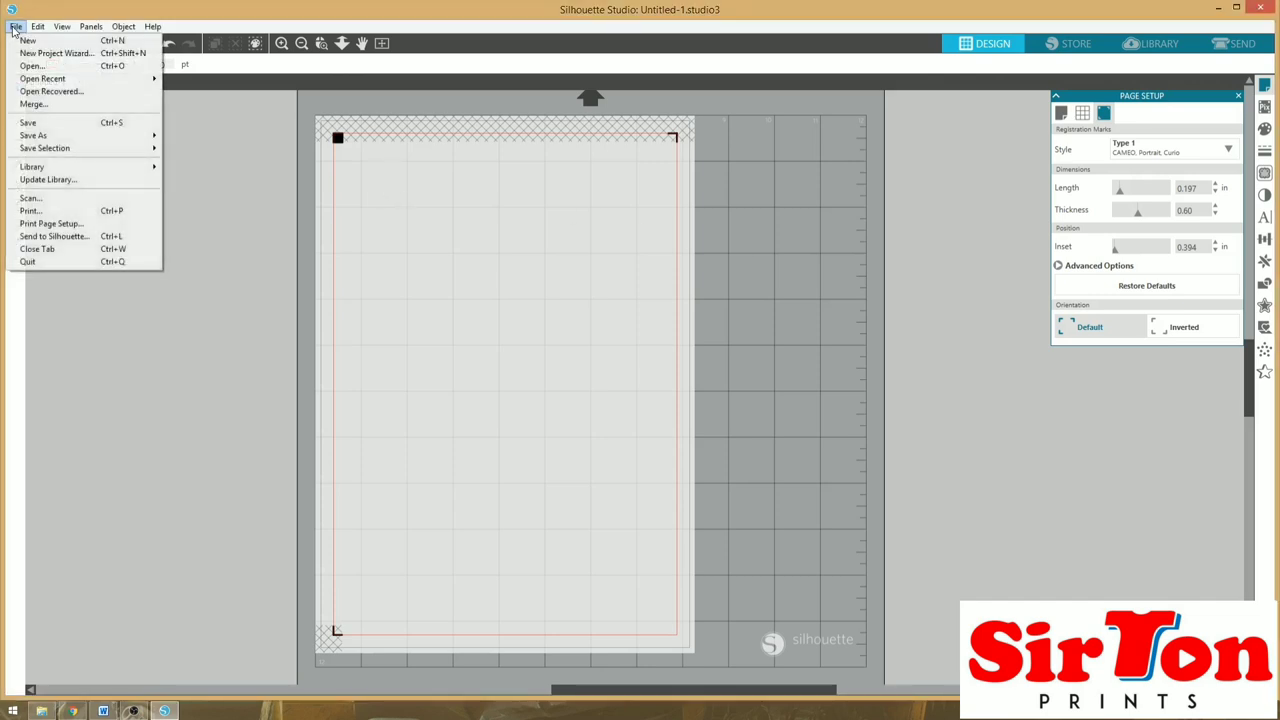
left_click(32, 65)
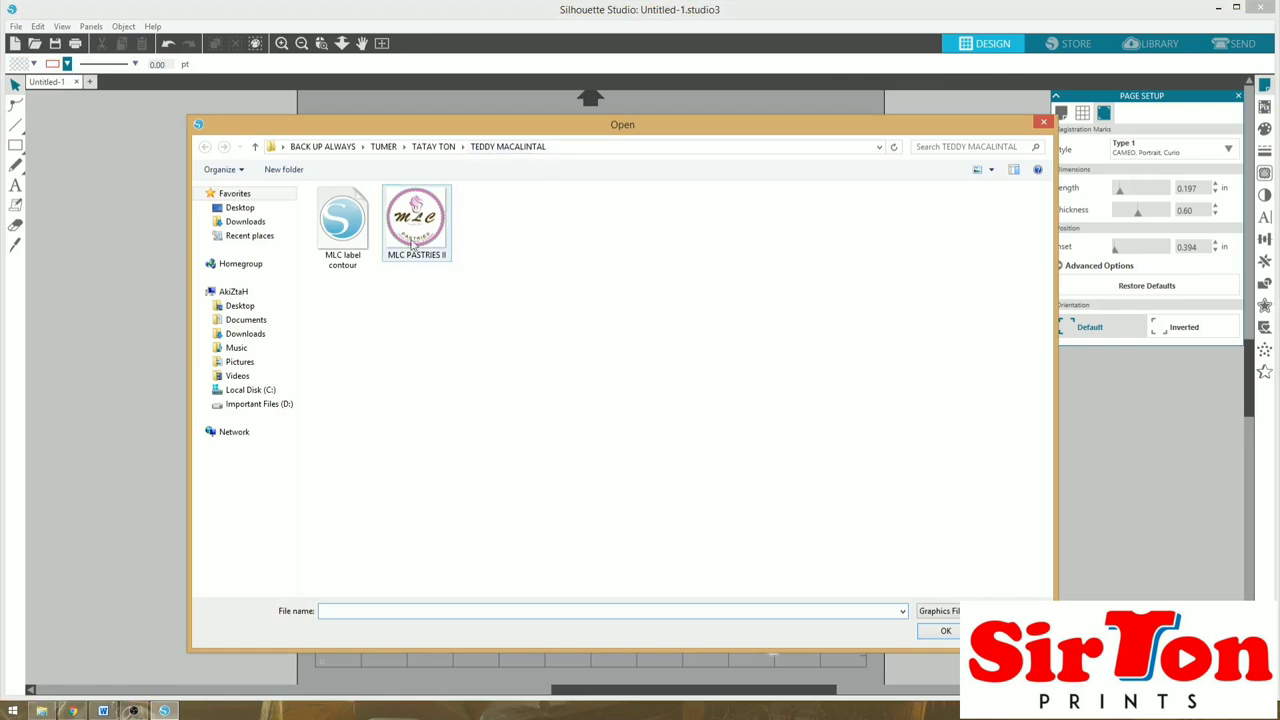
left_click(416, 237)
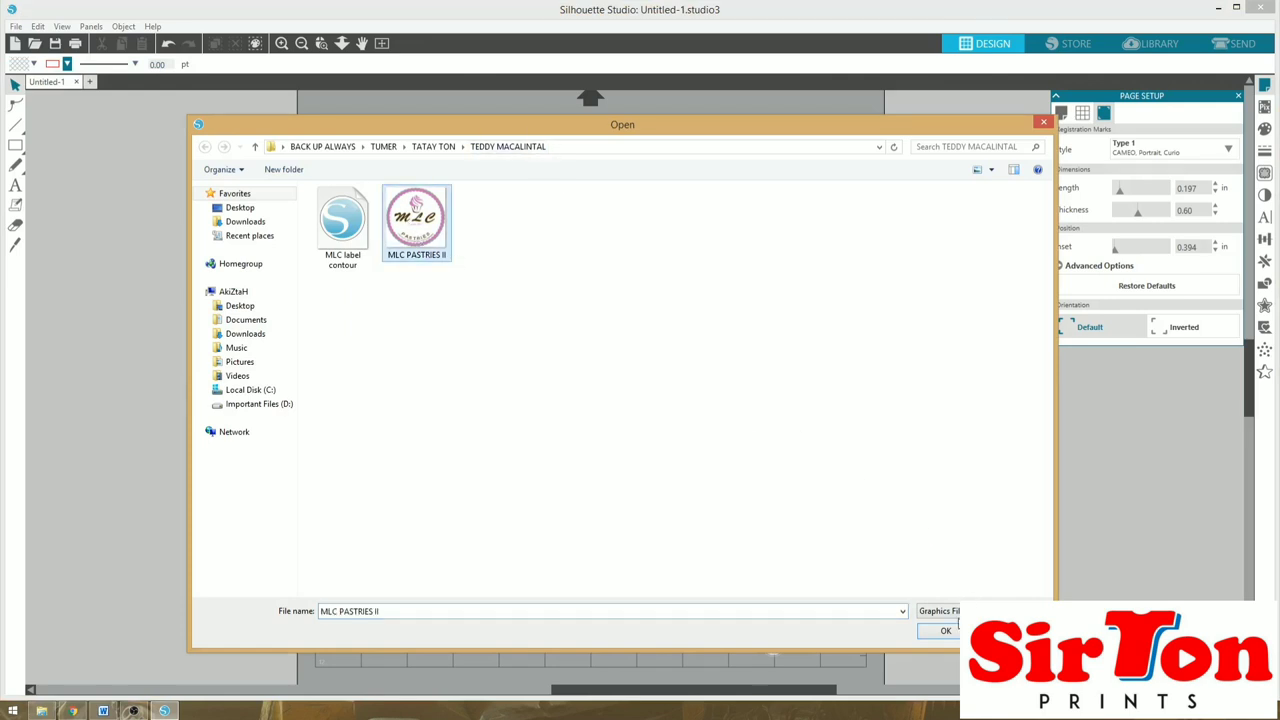
left_click(945, 631)
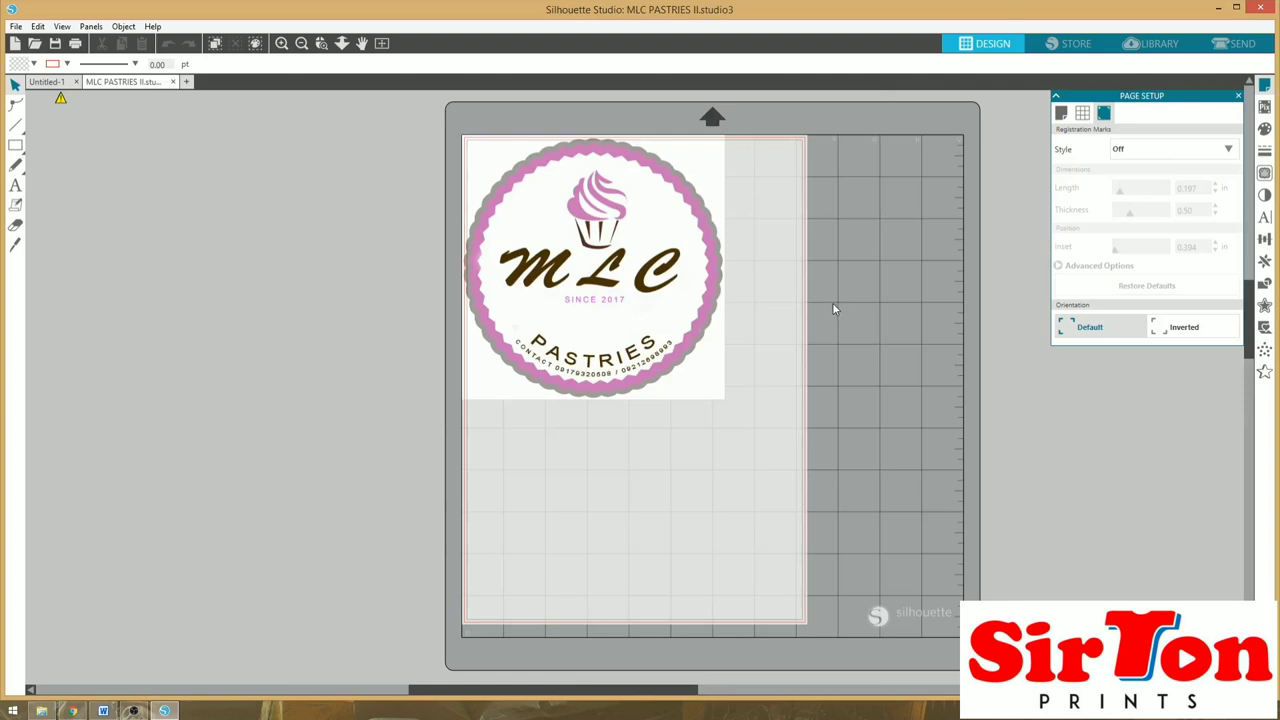
Move the logo image away from the page corner to the upper middle of the page
left_click(615, 258)
left_click_drag(615, 258, 649, 346)
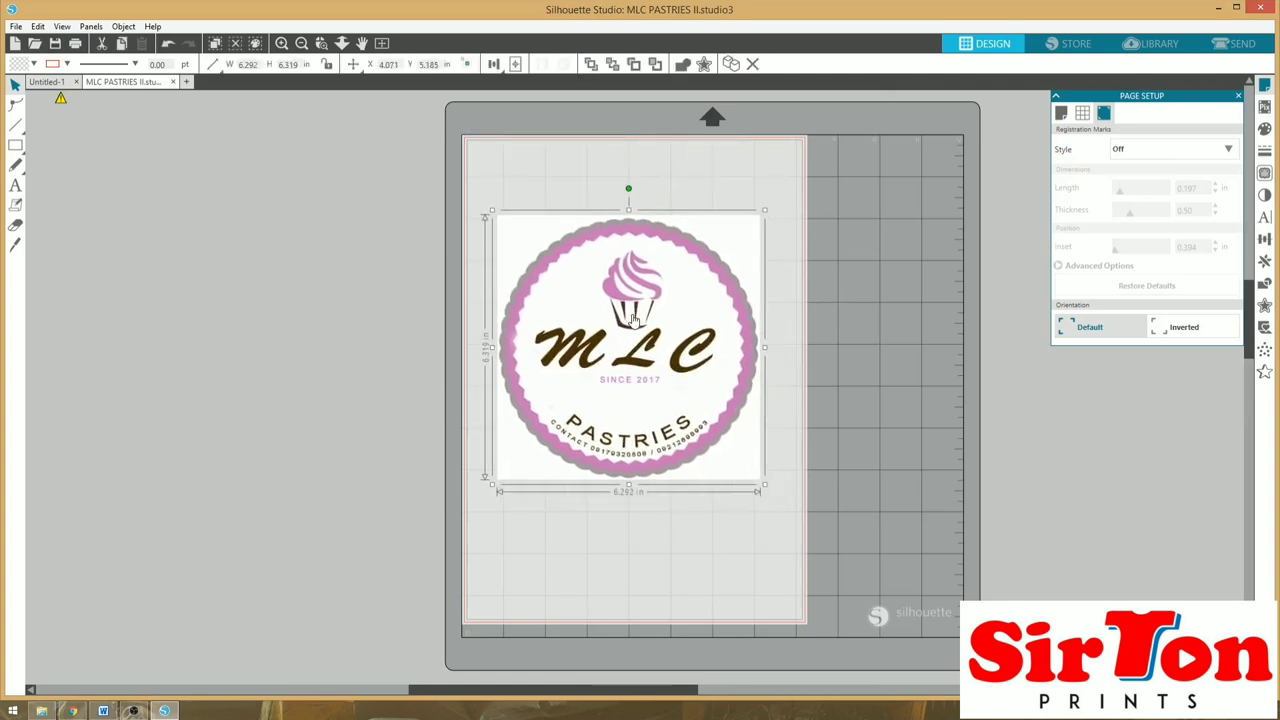
left_click_drag(733, 255, 341, 235)
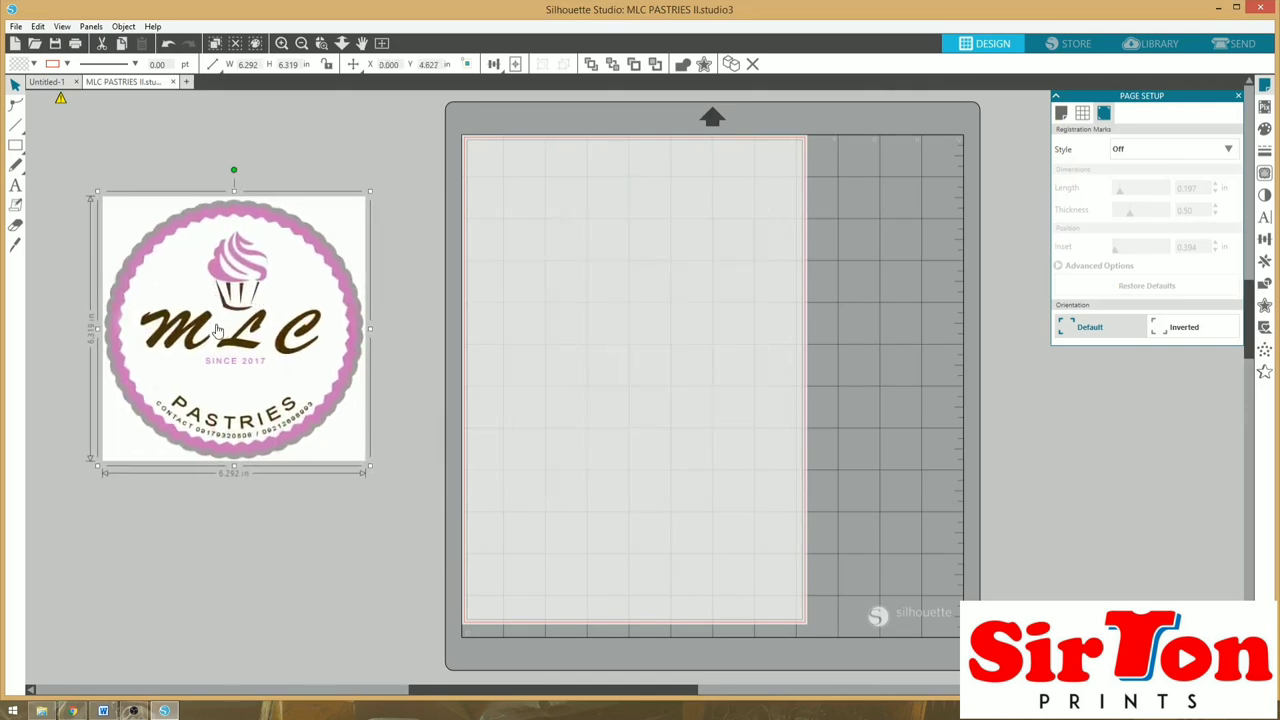
left_click_drag(270, 318, 617, 313)
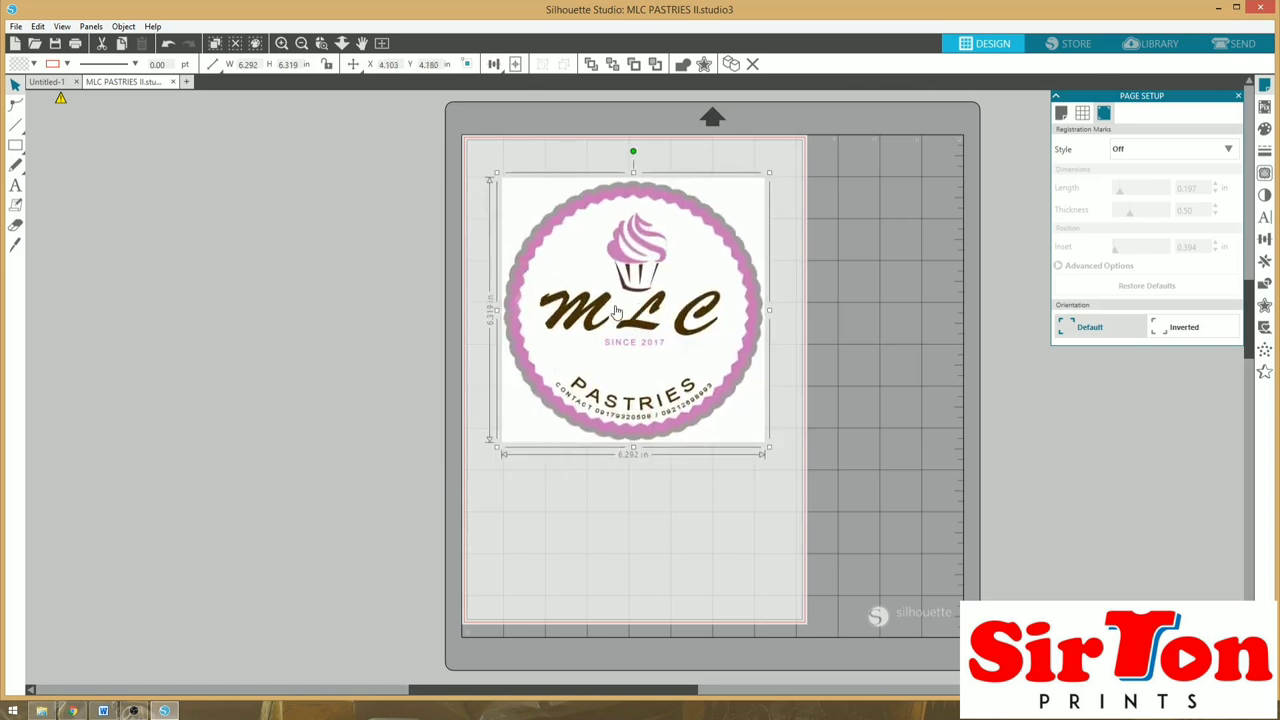
Select a trace area about 7.2 in wide around the logo, set the threshold to 86%, and apply Trace and Detach
left_click(1266, 174)
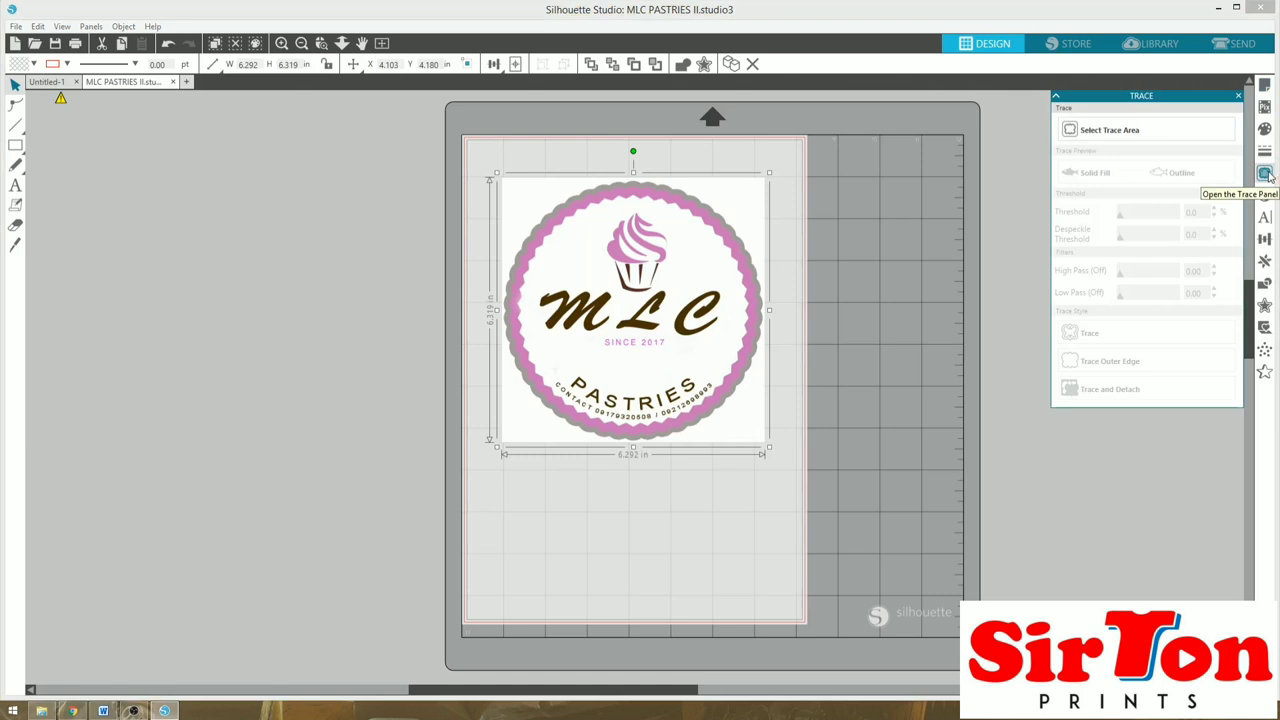
left_click(1100, 132)
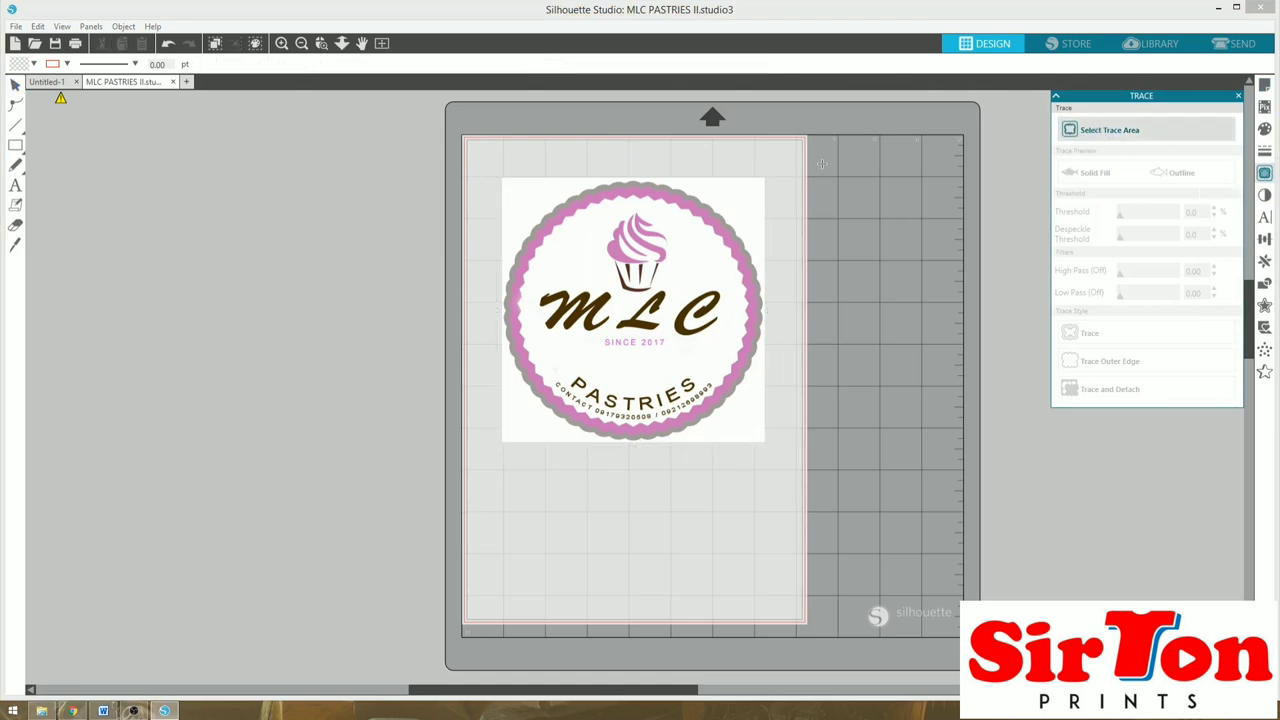
left_click_drag(481, 155, 785, 465)
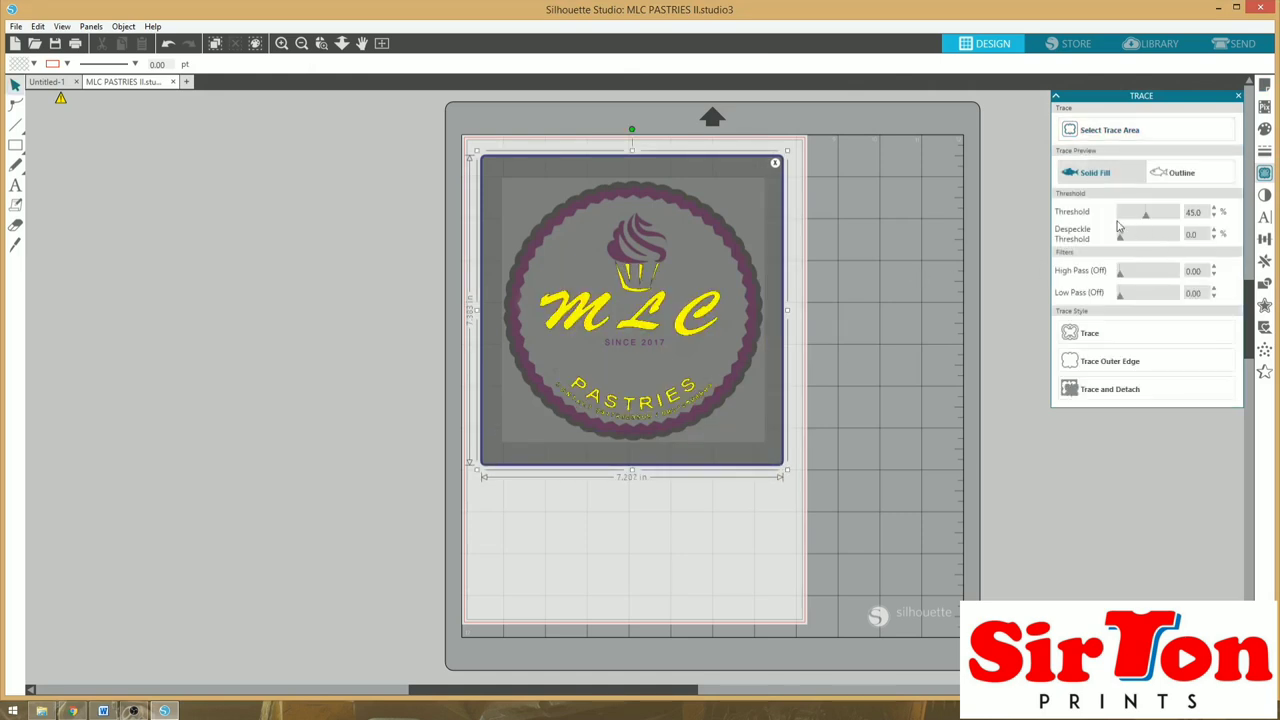
left_click_drag(1148, 222, 1160, 222)
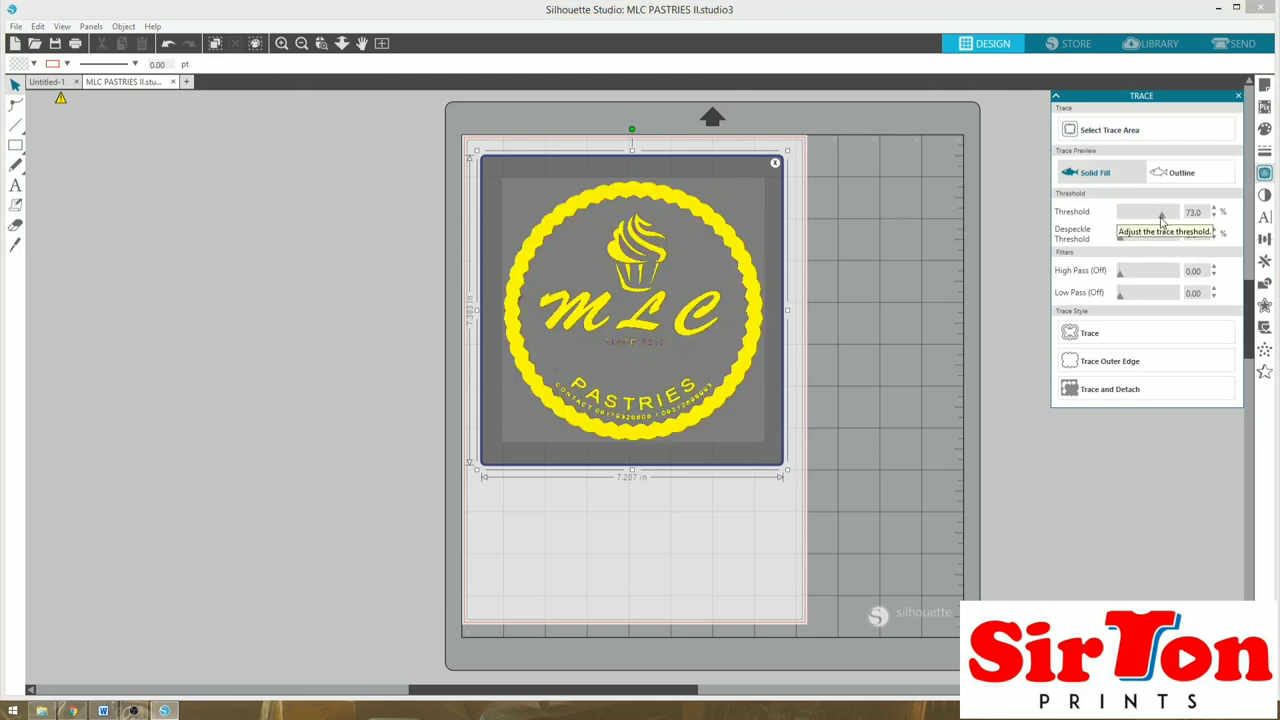
left_click_drag(1162, 218, 1170, 218)
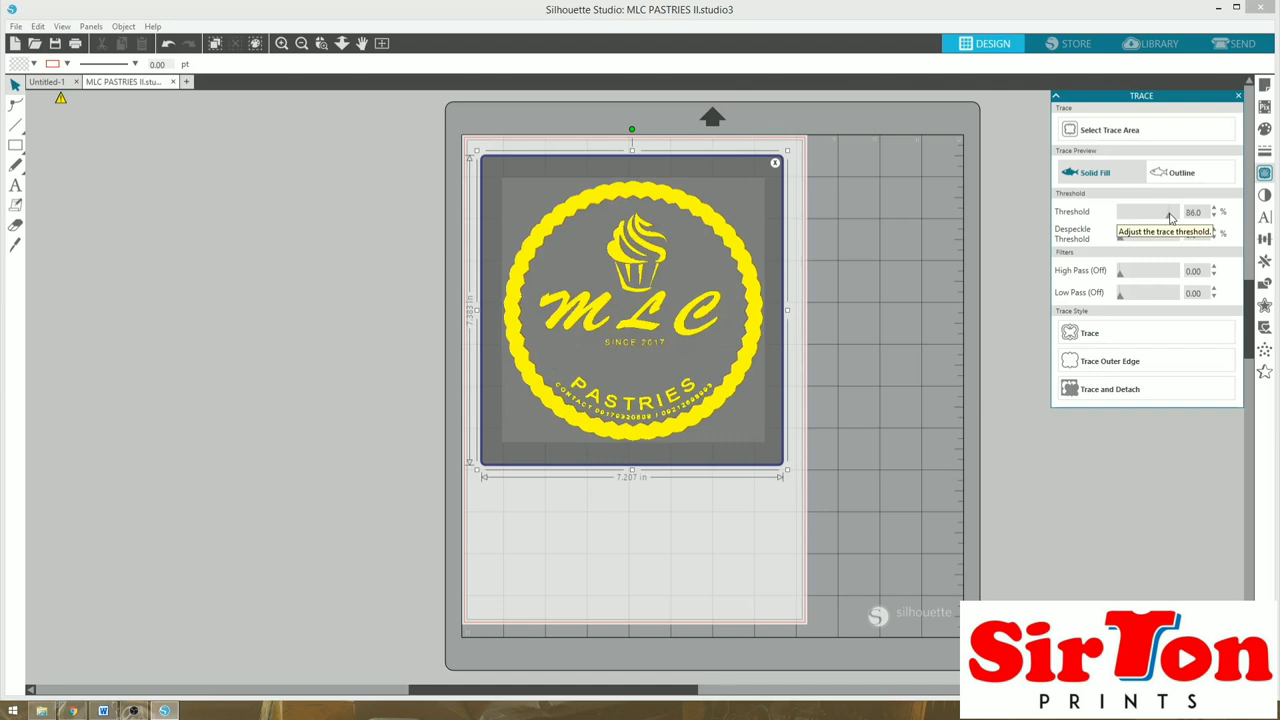
left_click(1109, 390)
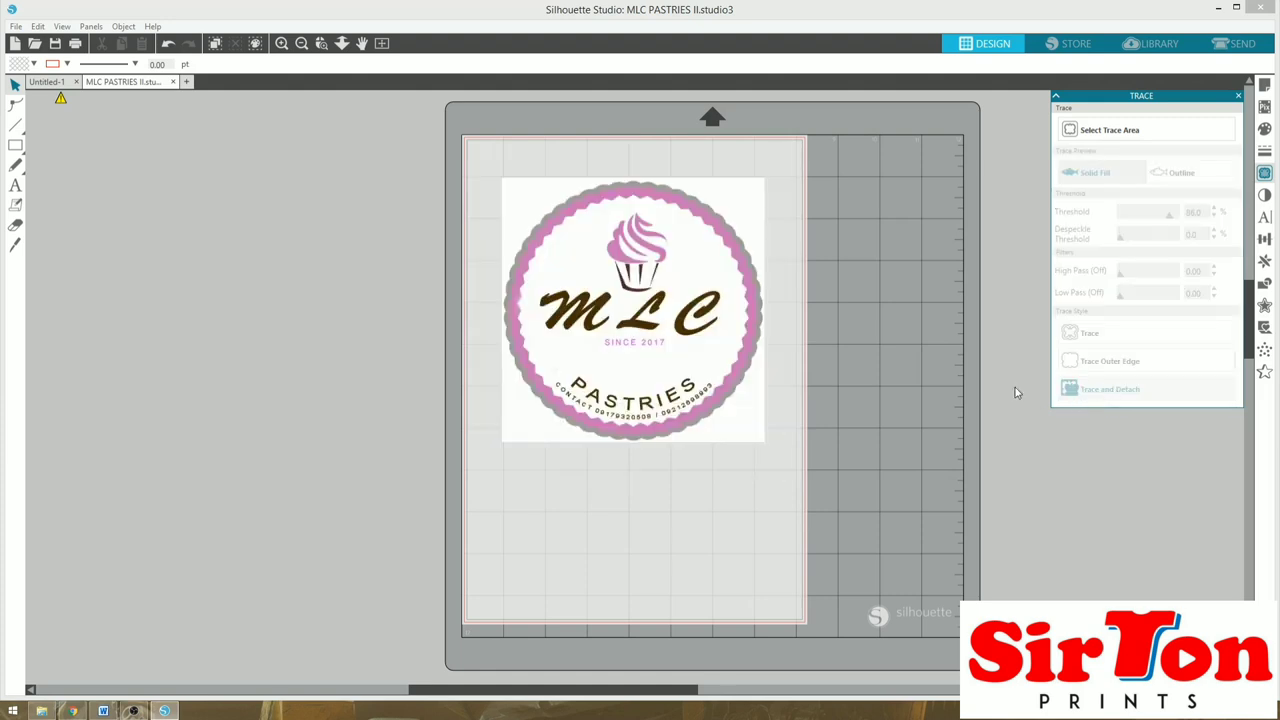
Remove the leftover white background behind the detached logo and scale the logo down to 2 x 2 in on the page
left_click(686, 277)
left_click_drag(686, 277, 308, 297)
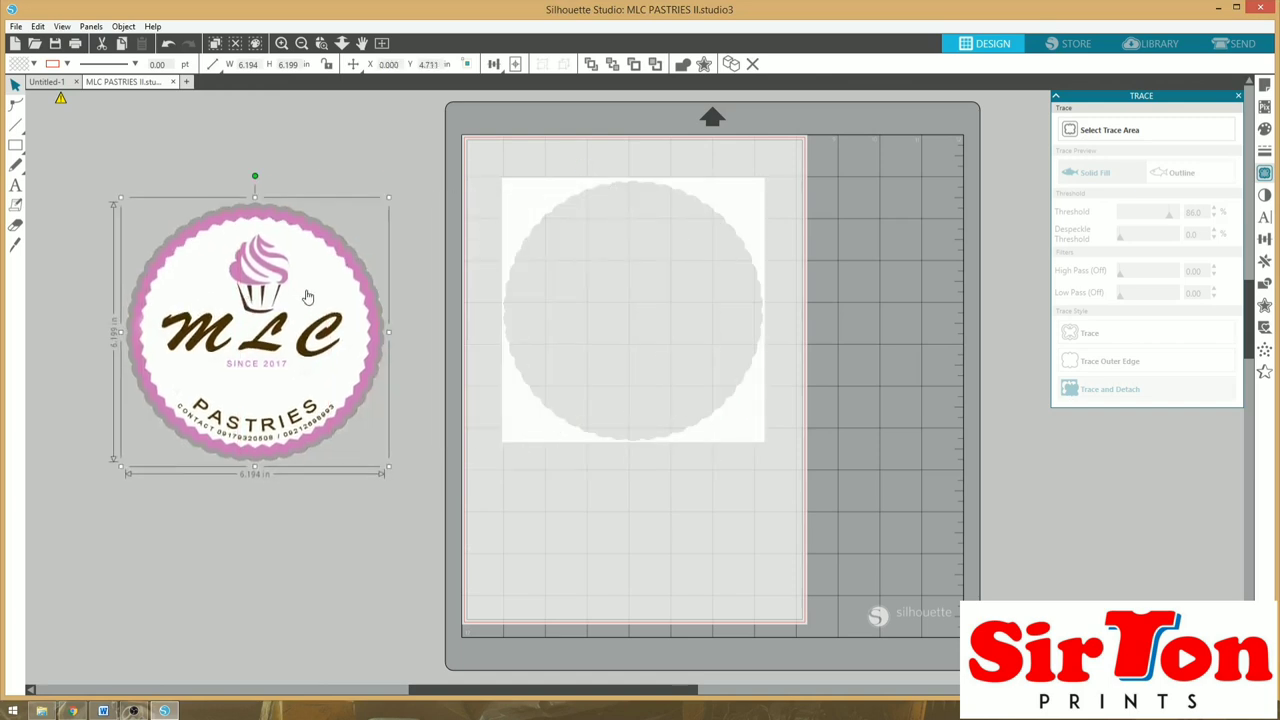
left_click(533, 209)
mouse_move(533, 209)
left_mouse_down()
mouse_move(823, 309)
mouse_move(894, 369)
mouse_move(884, 414)
left_mouse_up()
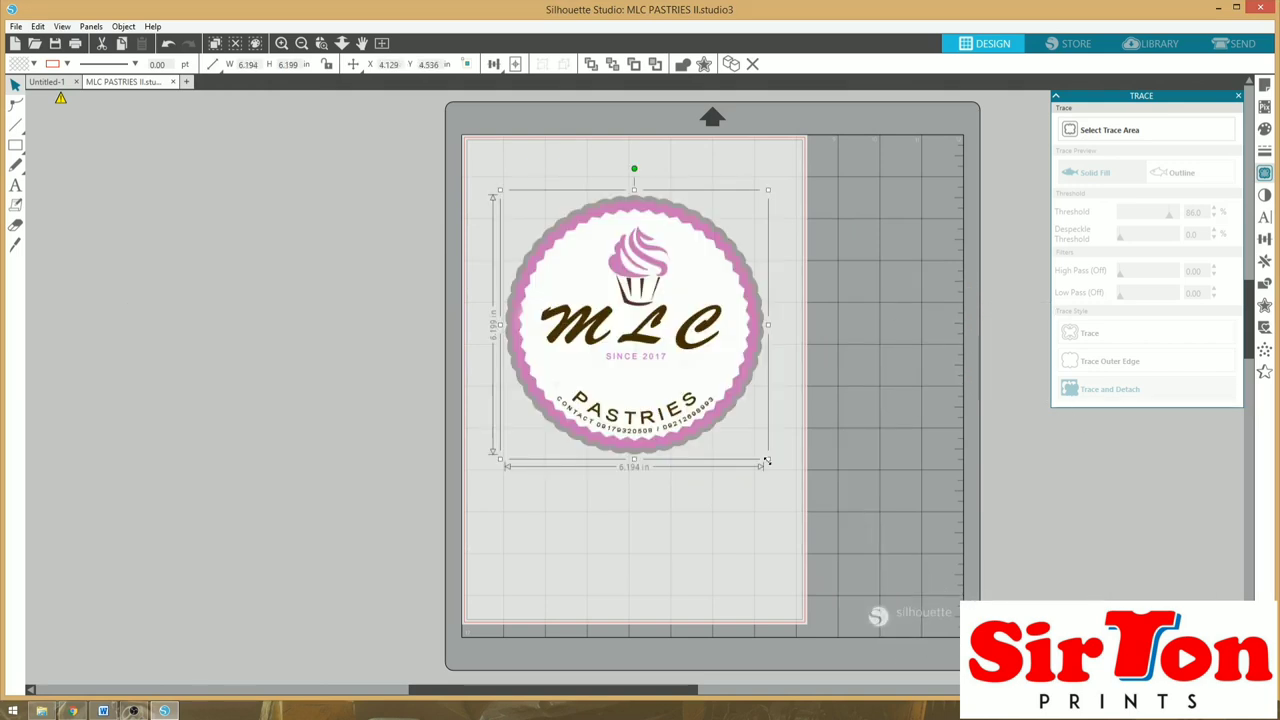
left_click_drag(762, 456, 595, 281)
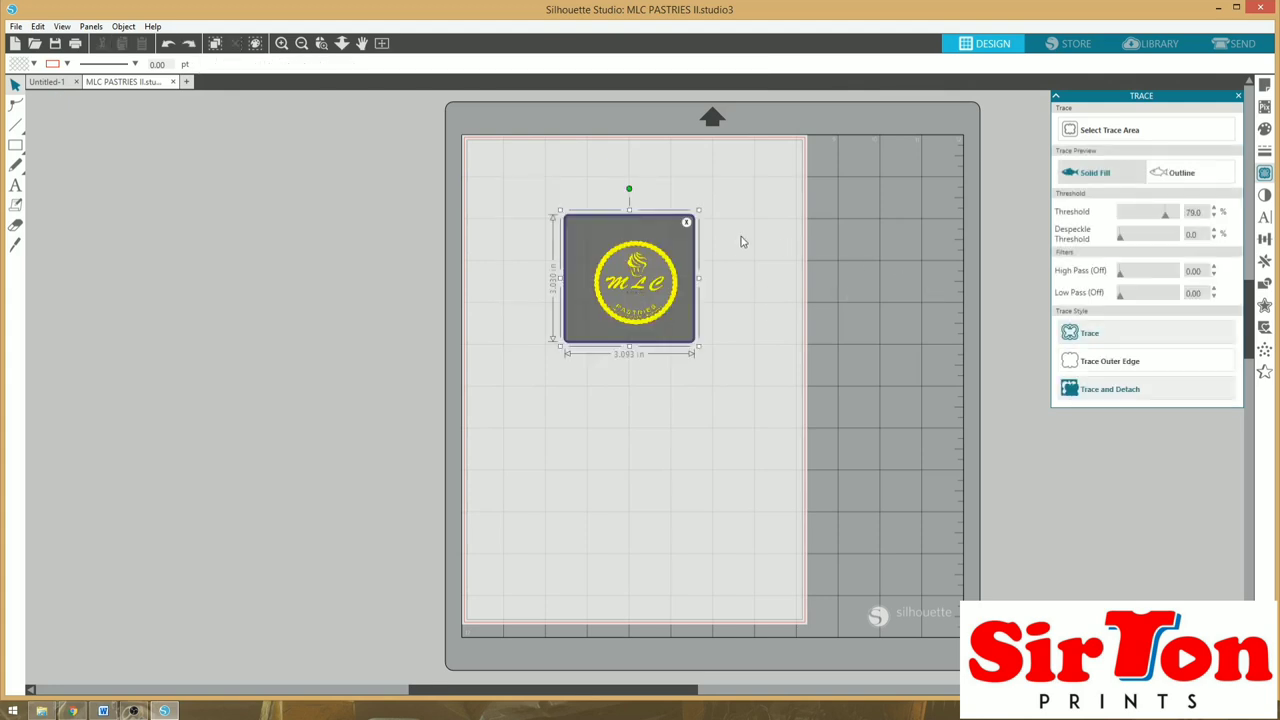
Trace the small logo's outer edge at a 79% threshold and move the logo below the traced outline
left_click(1117, 364)
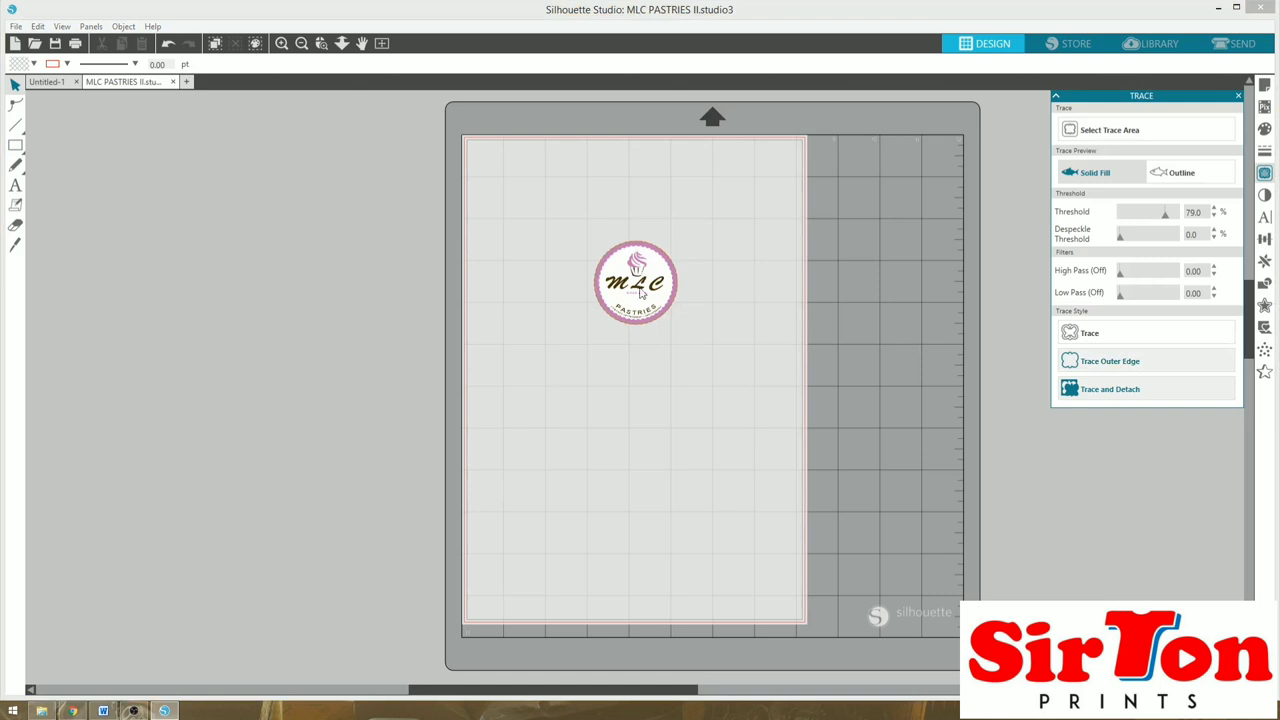
left_click_drag(628, 268, 637, 412)
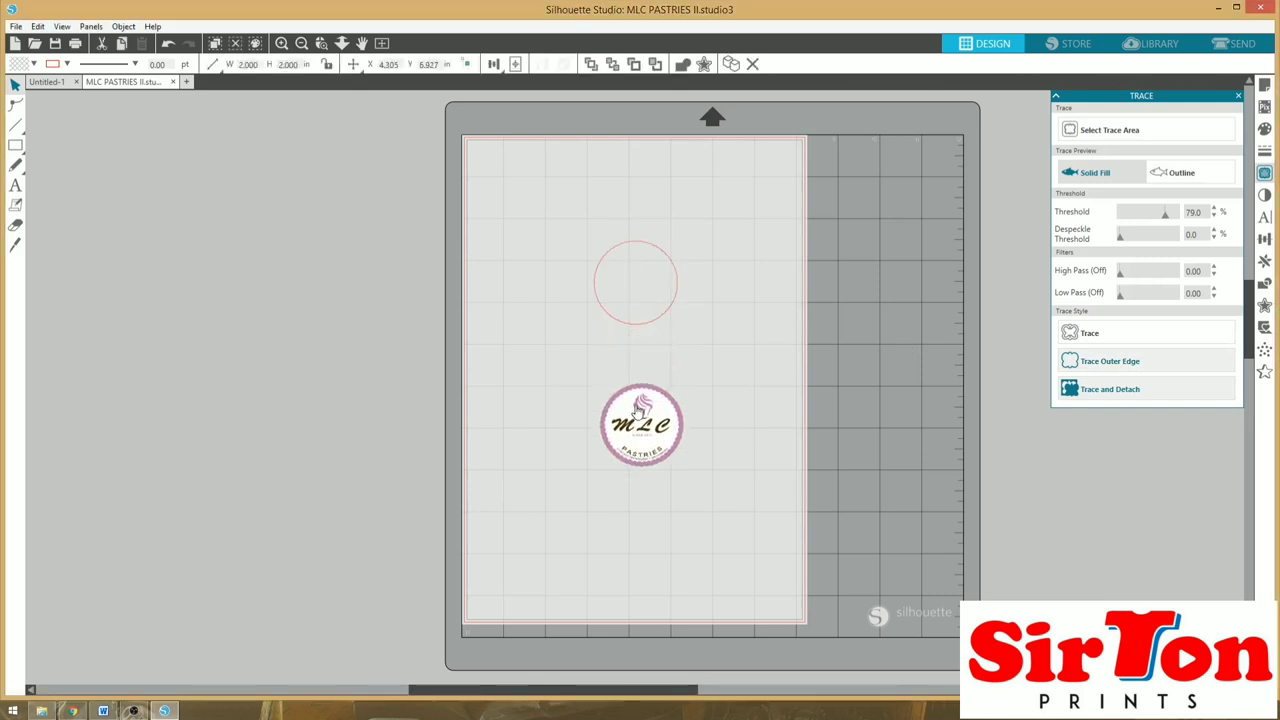
left_click(637, 207)
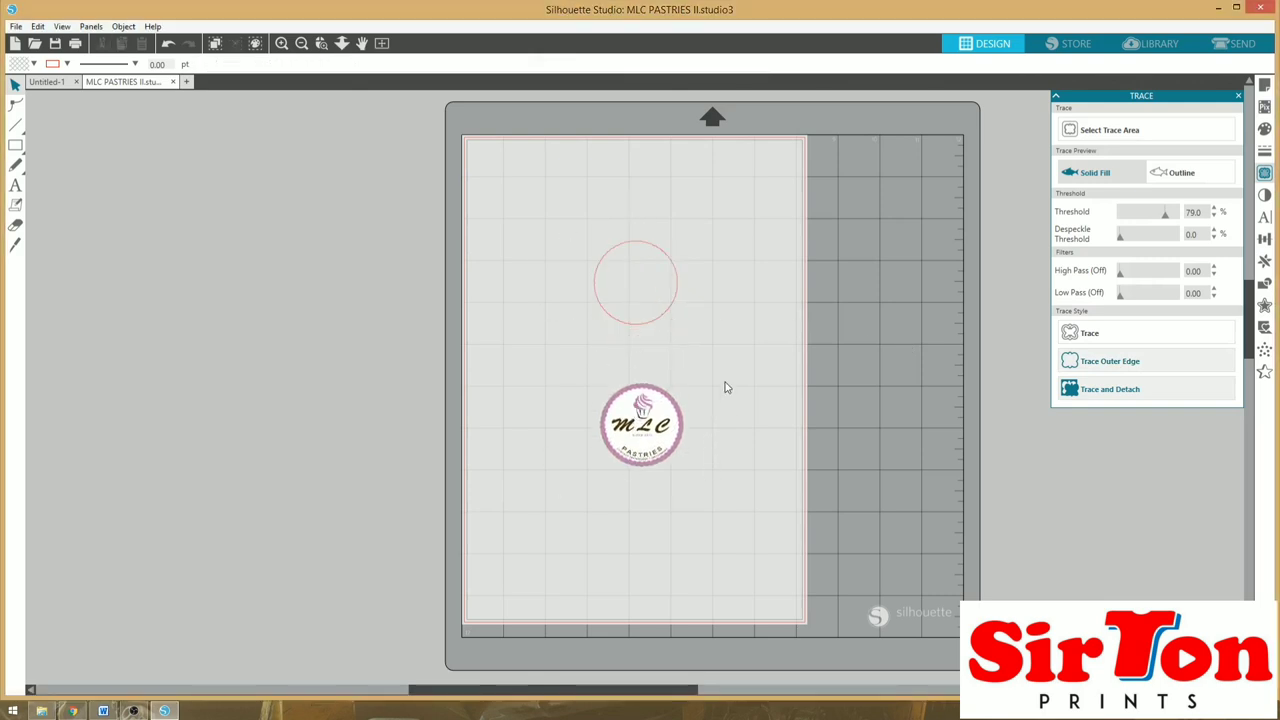
Offset the traced circle outward with rounded corners to make a cut line about 2.09 in wide
left_click(620, 324)
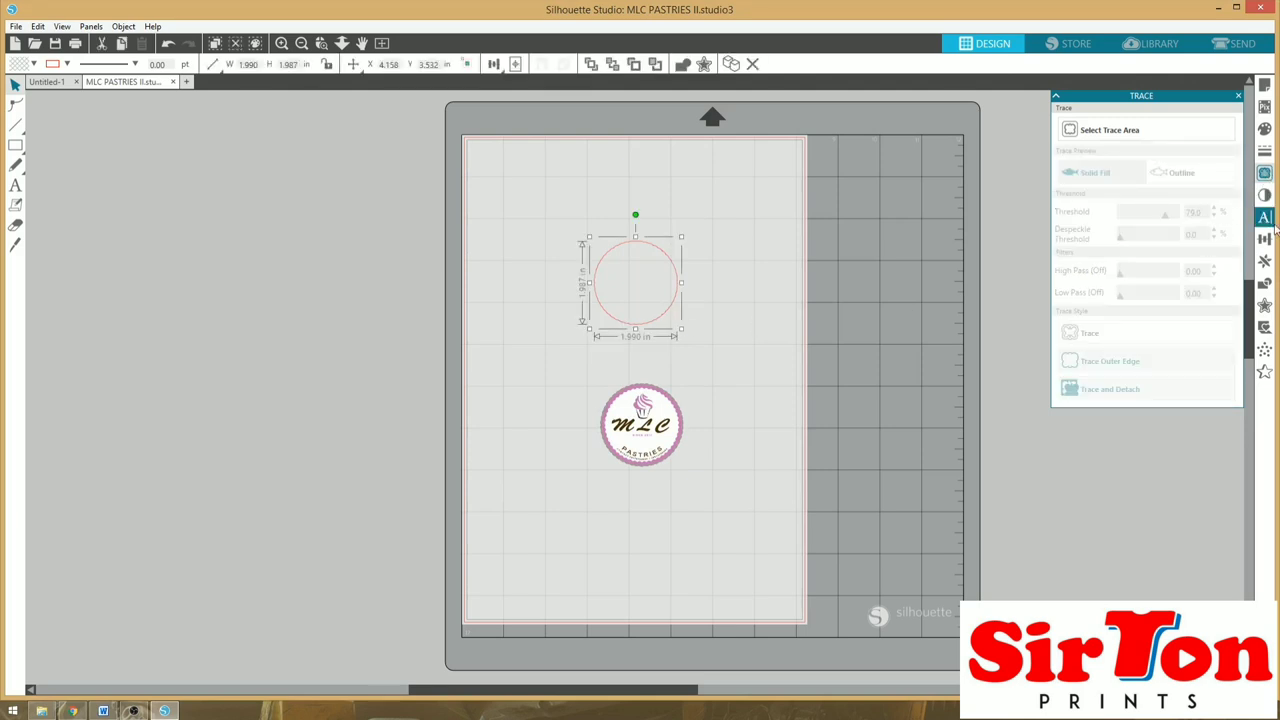
left_click(1265, 305)
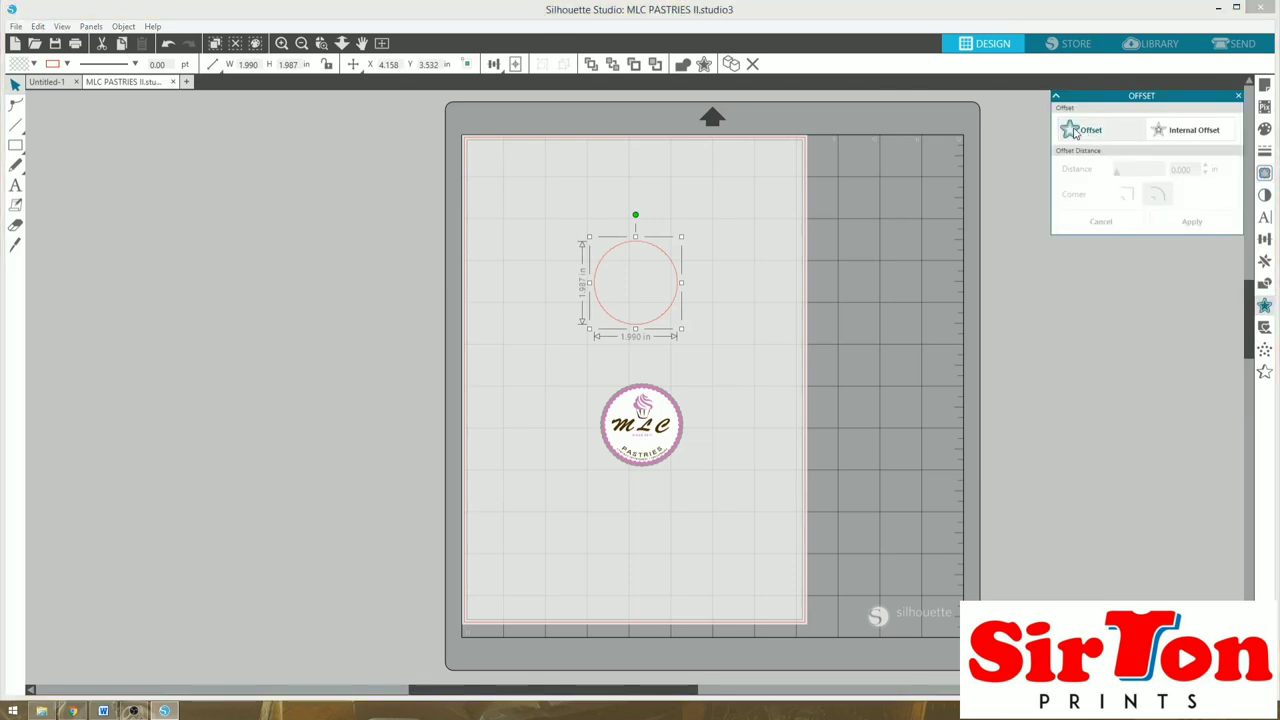
left_click(1072, 132)
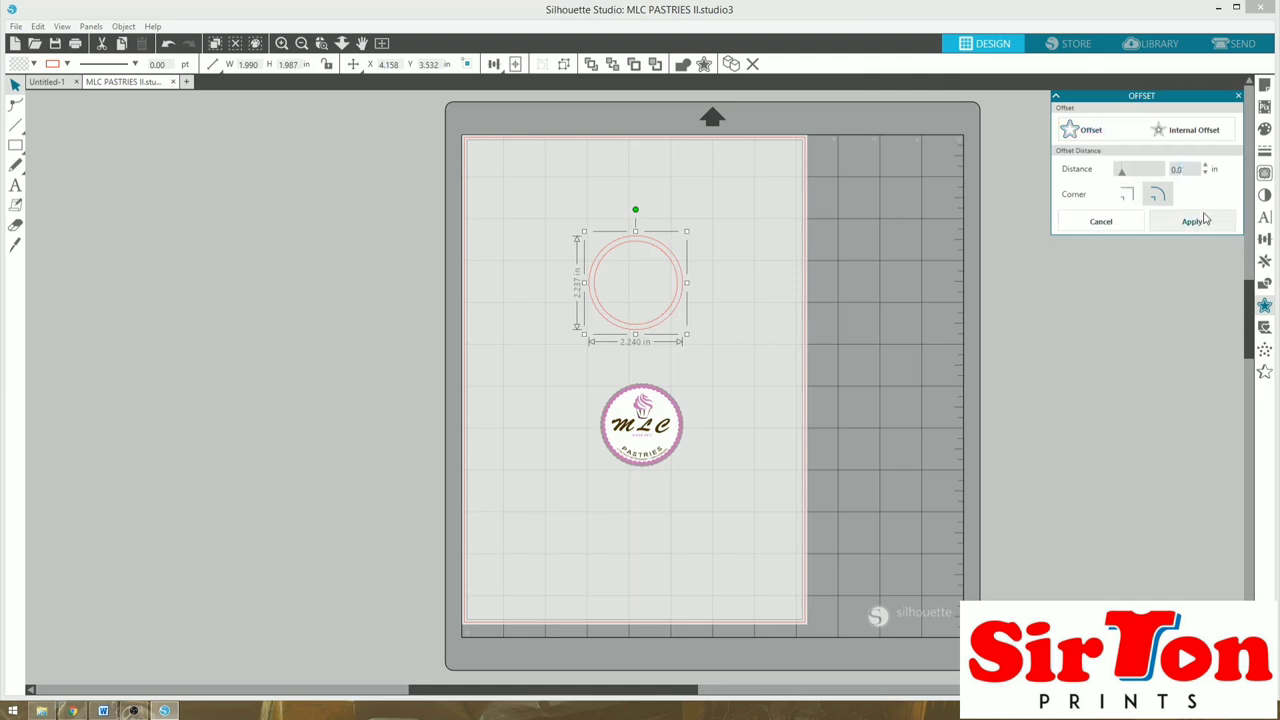
left_click(1204, 222)
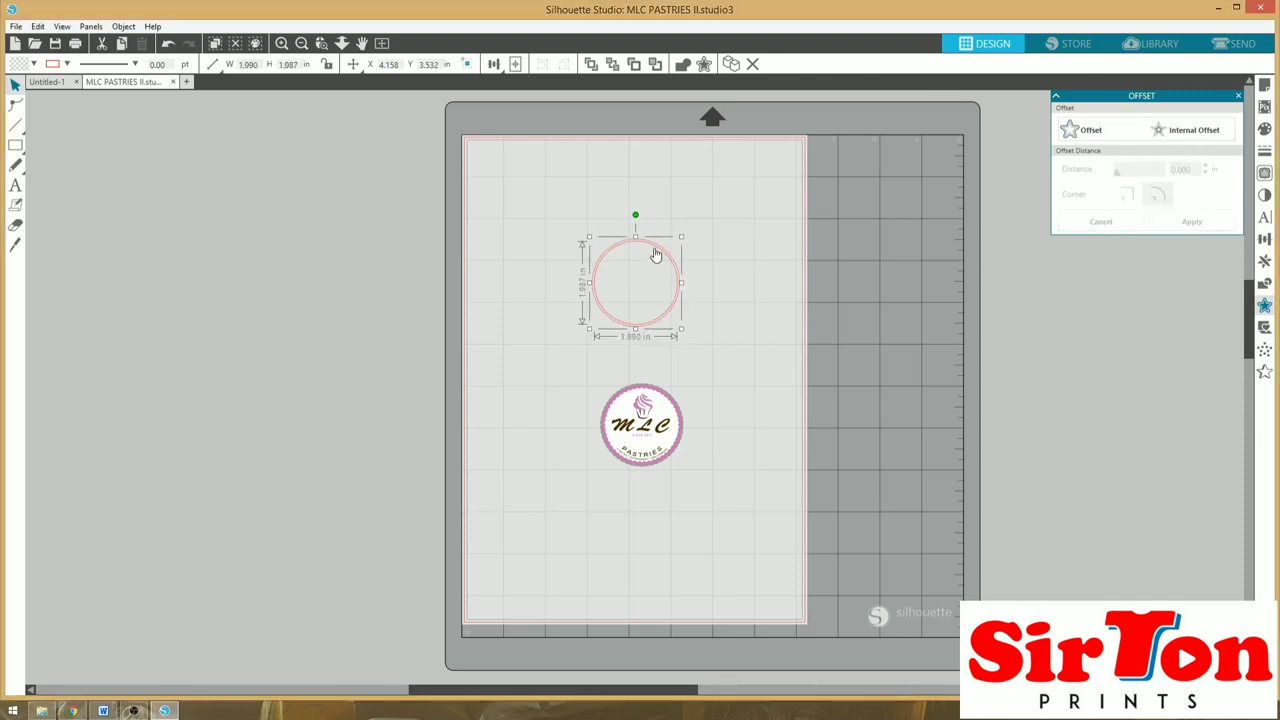
Pull the original inner trace circle out of the offset ring and delete it, keeping only the offset circle
left_click_drag(658, 258, 868, 314)
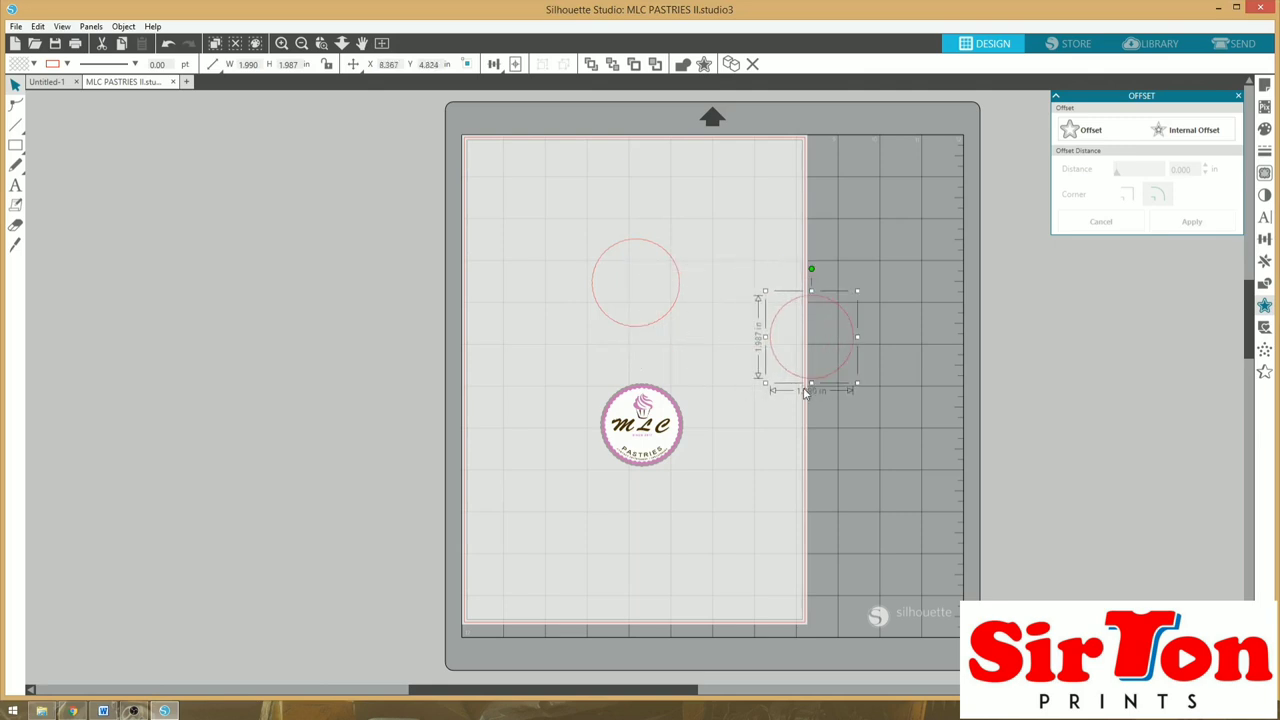
right_click(787, 311)
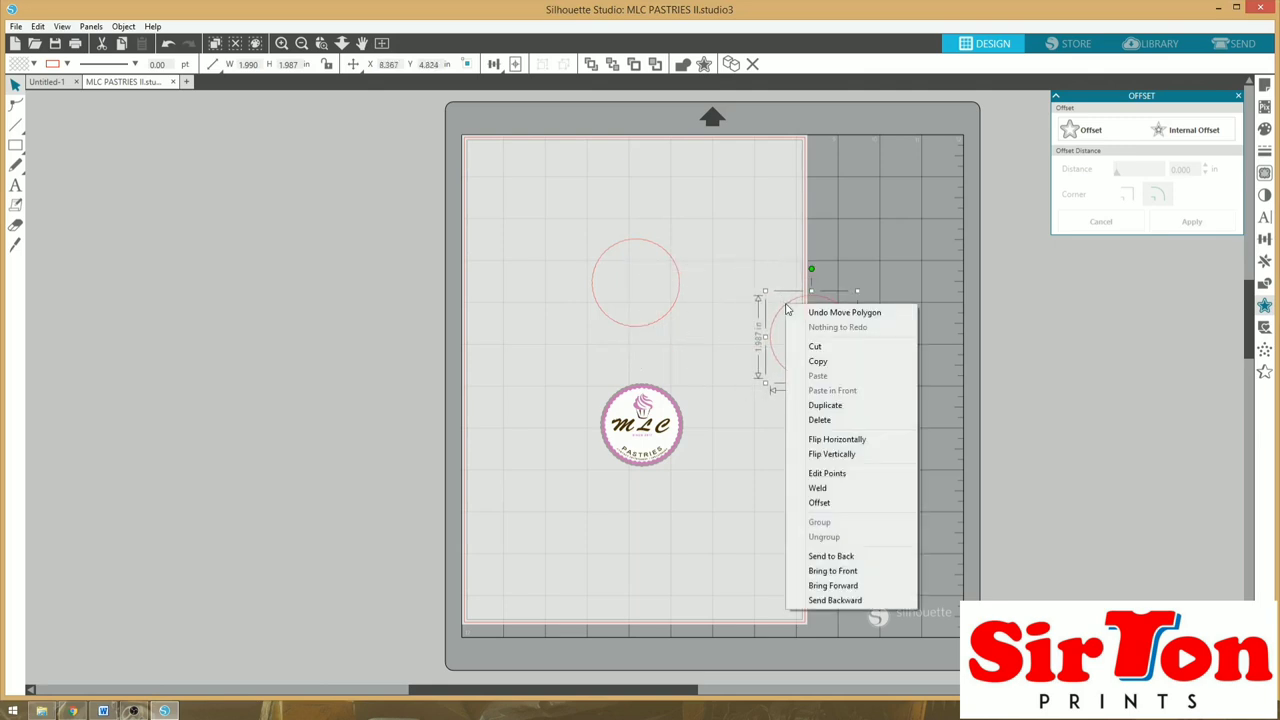
left_click(827, 425)
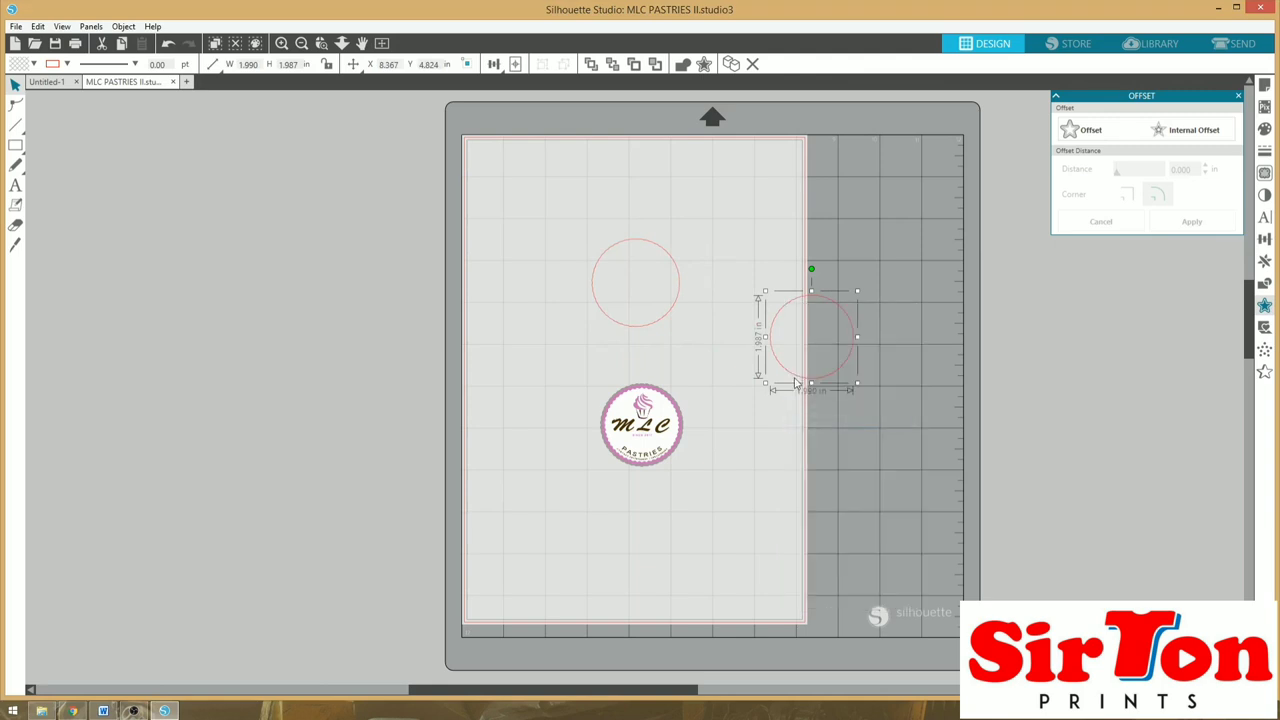
left_click(672, 265)
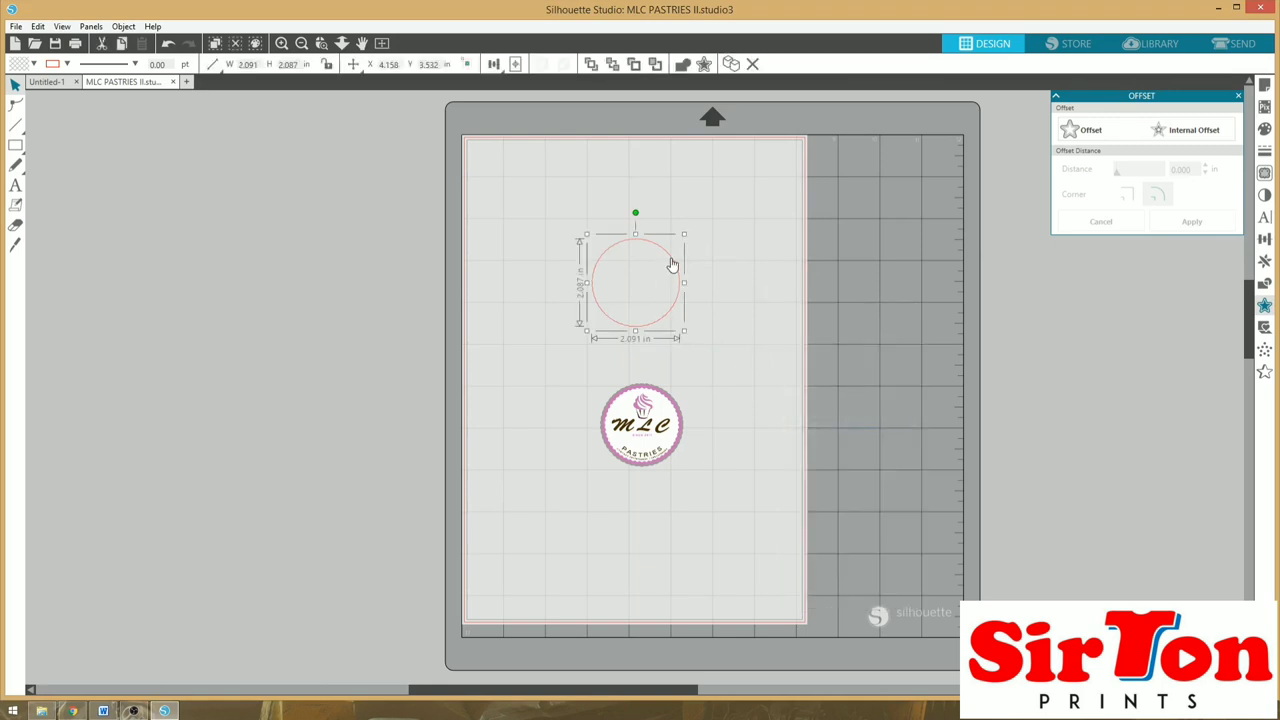
Center-align the logo with the offset circle and group the two
left_click(545, 212)
key("ctrl+a")
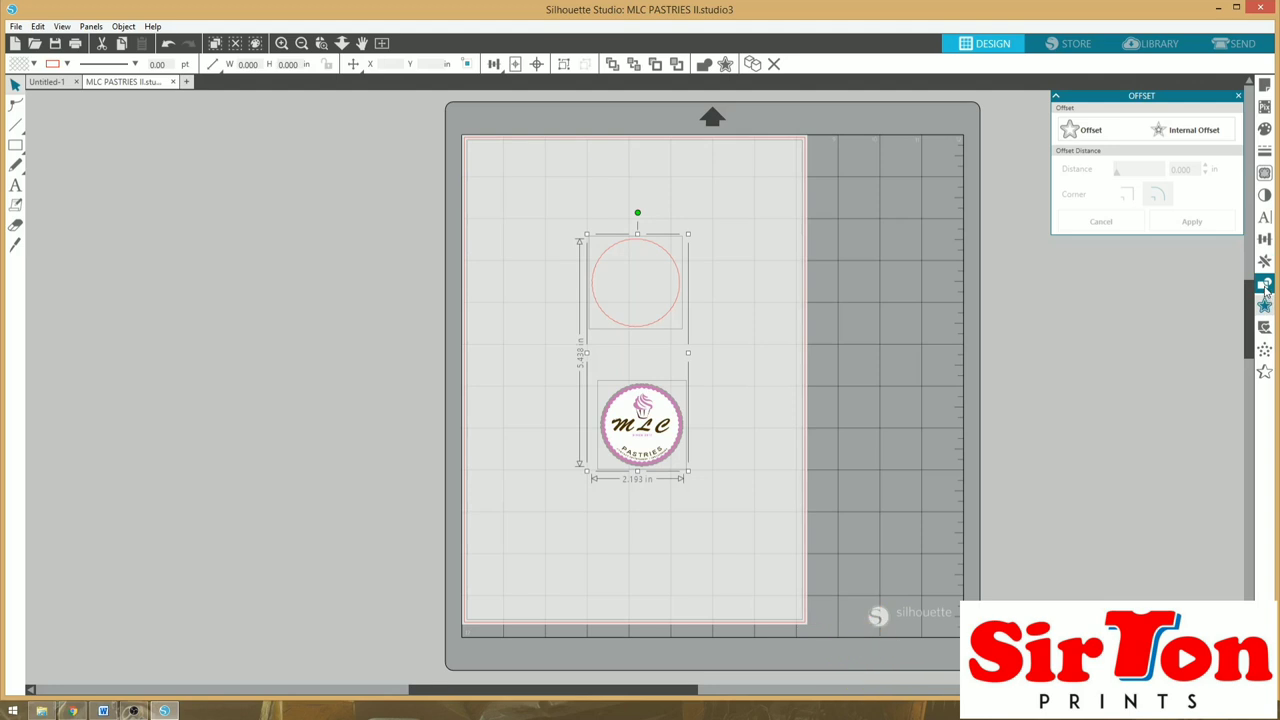
left_click(1264, 239)
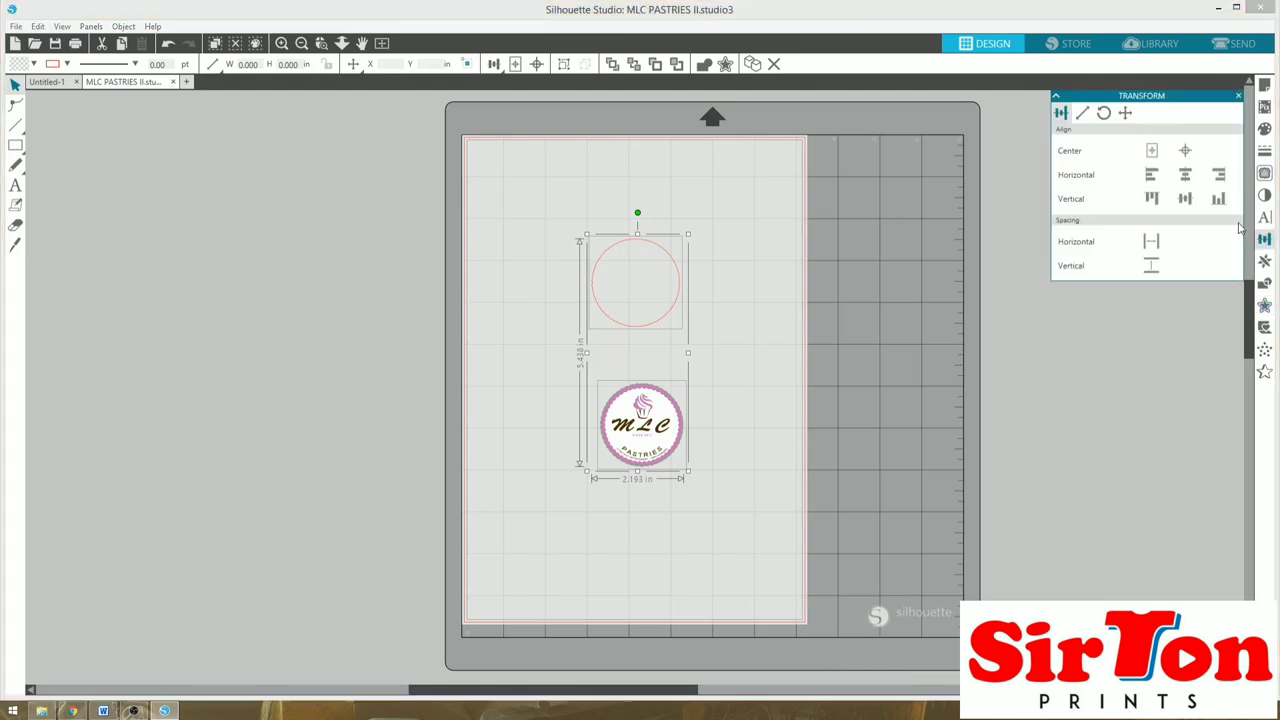
left_click(1185, 151)
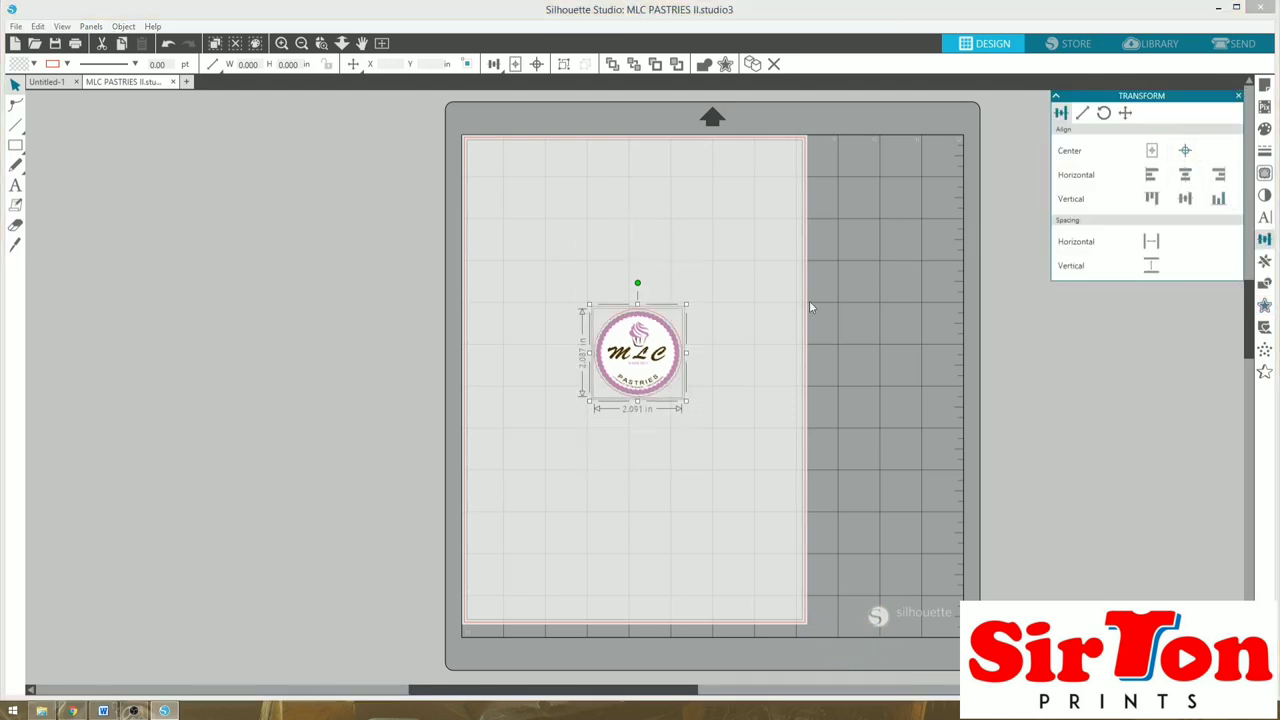
right_click(647, 361)
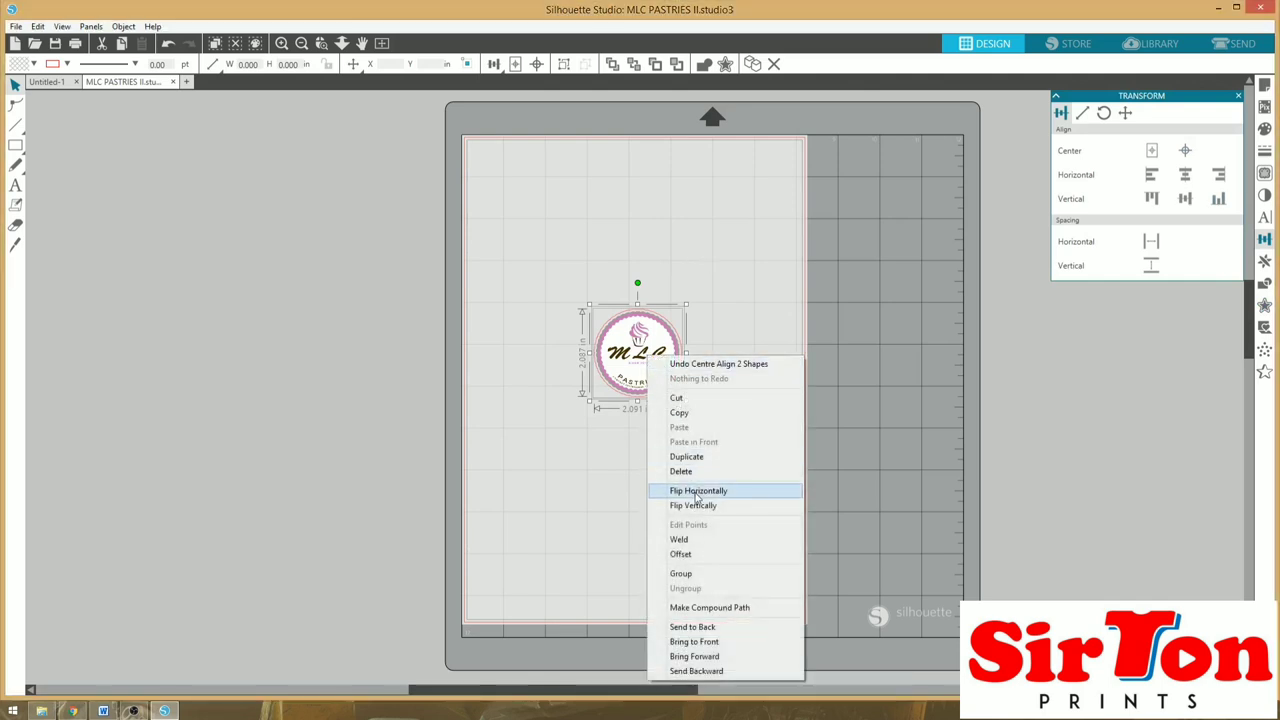
left_click(690, 574)
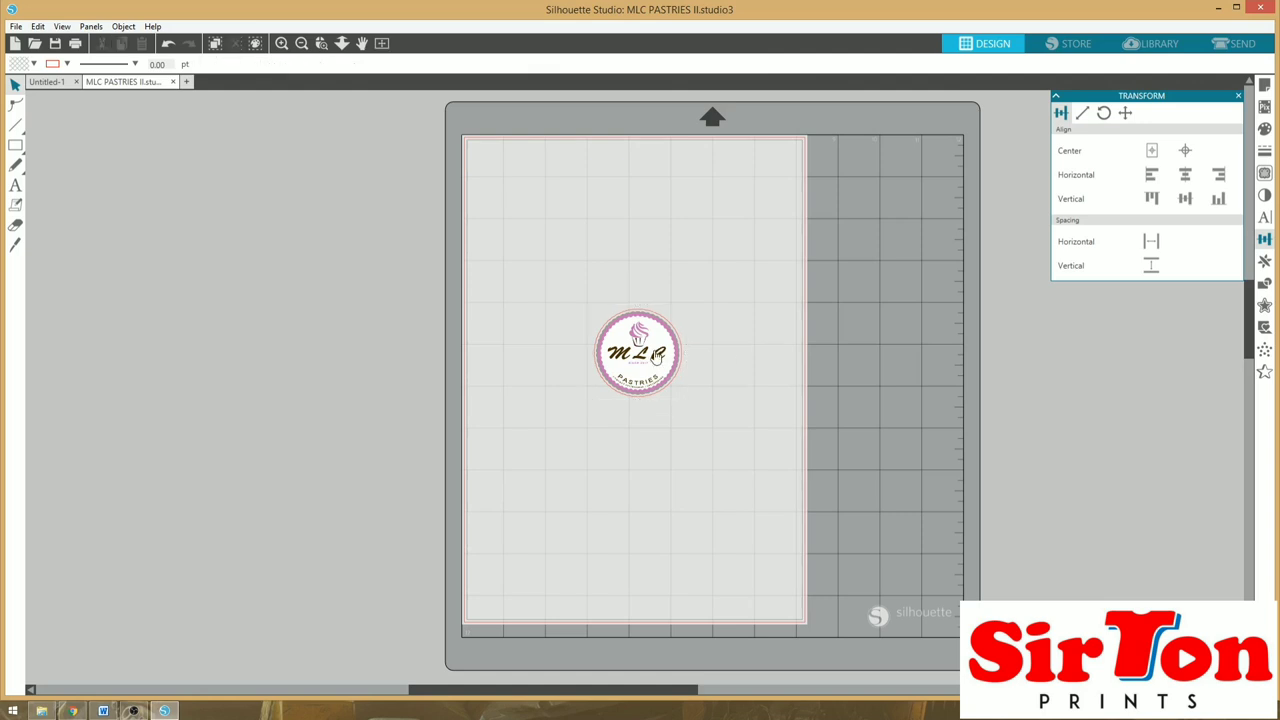
Move the grouped sticker as one object around the page and leave it near the middle
left_click_drag(622, 323, 686, 371)
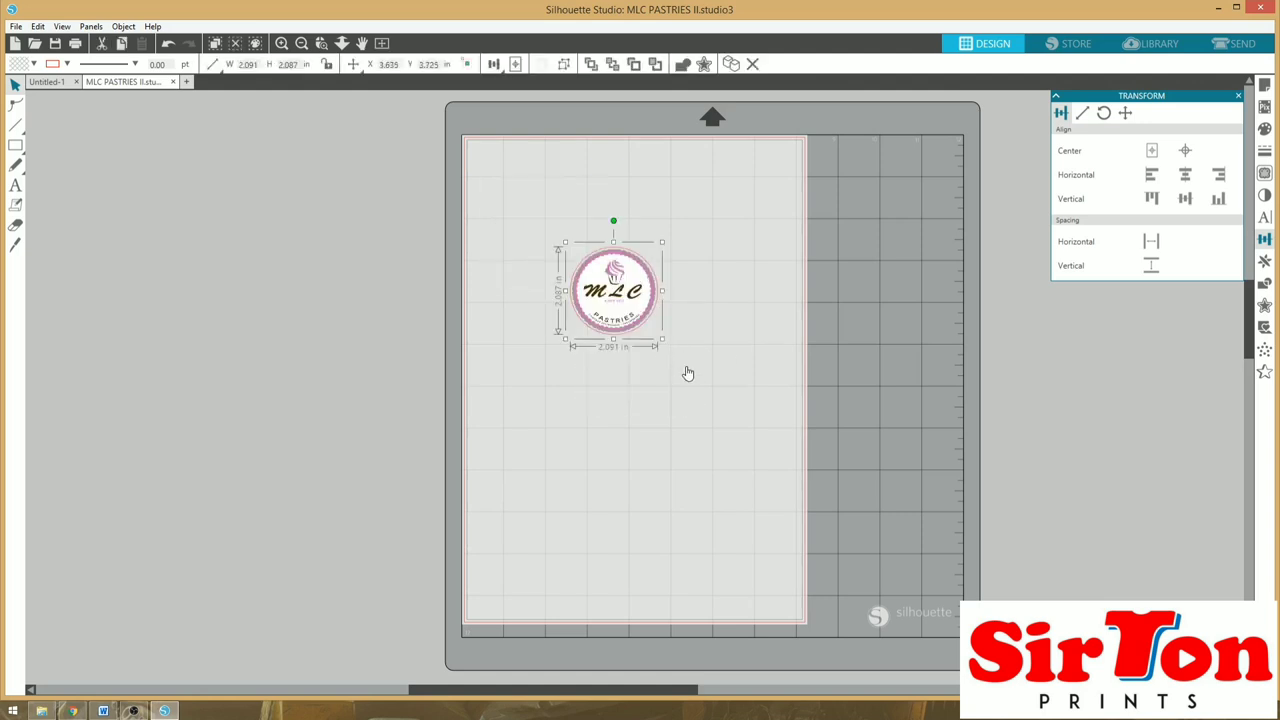
left_click(694, 258)
left_click(686, 371)
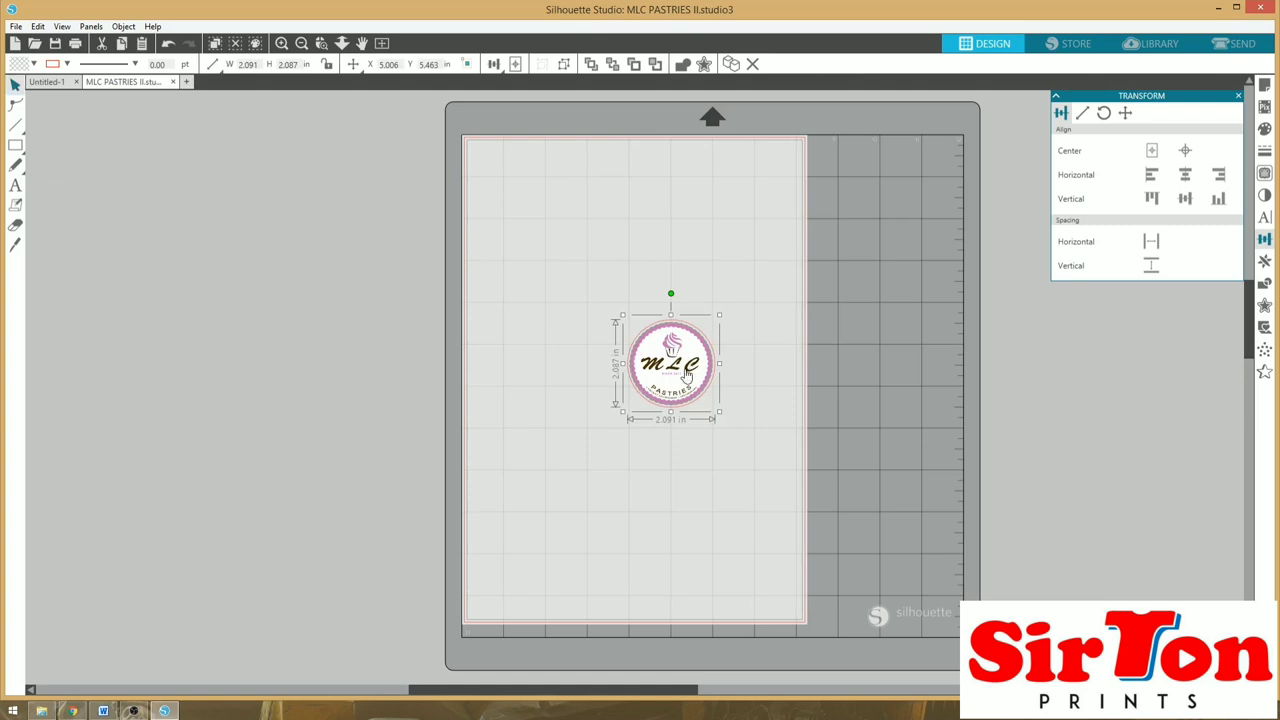
Copy the grouped sticker and paste it into the Untitled-1 document with the registration marks
right_click(686, 373)
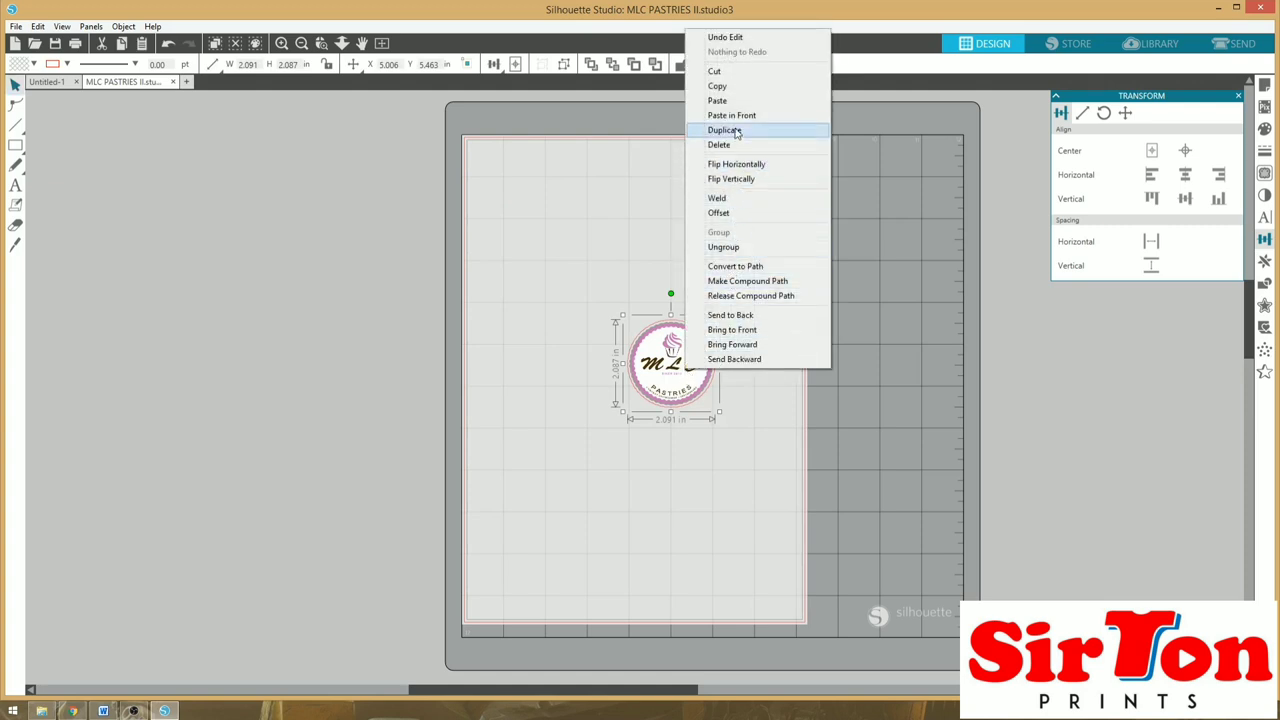
left_click(718, 86)
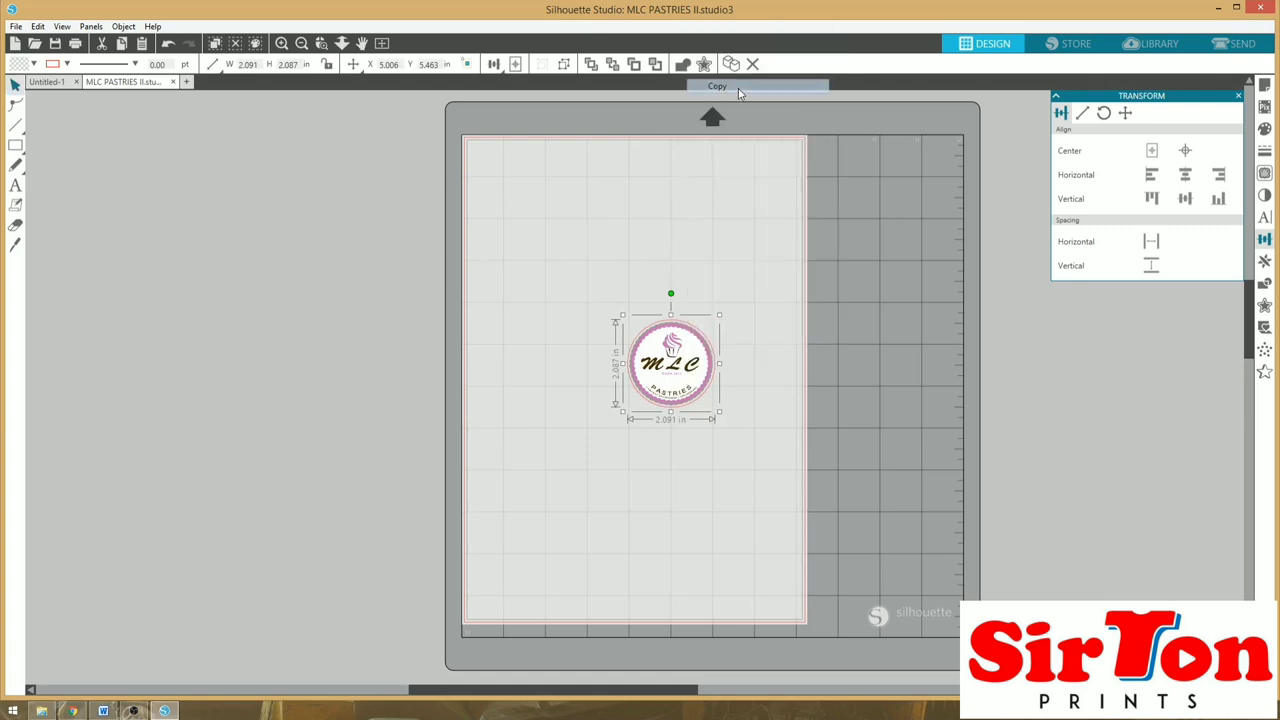
left_click(47, 82)
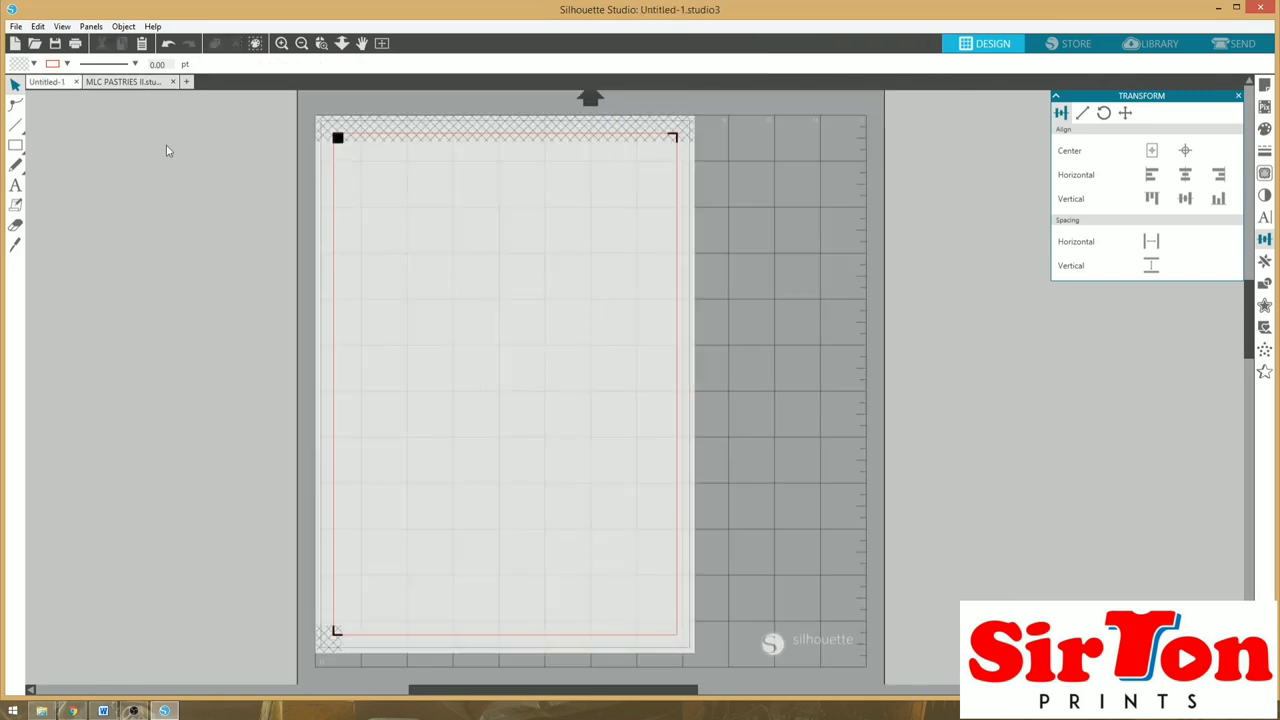
right_click(488, 284)
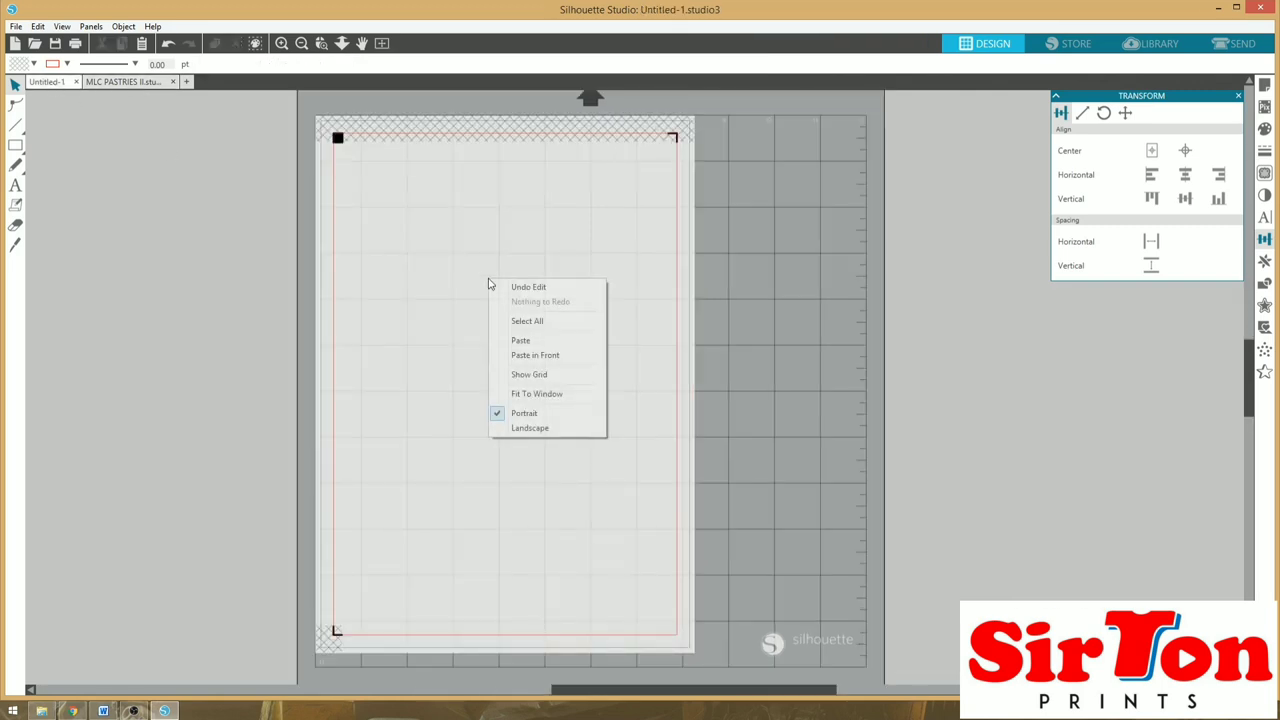
left_click(535, 342)
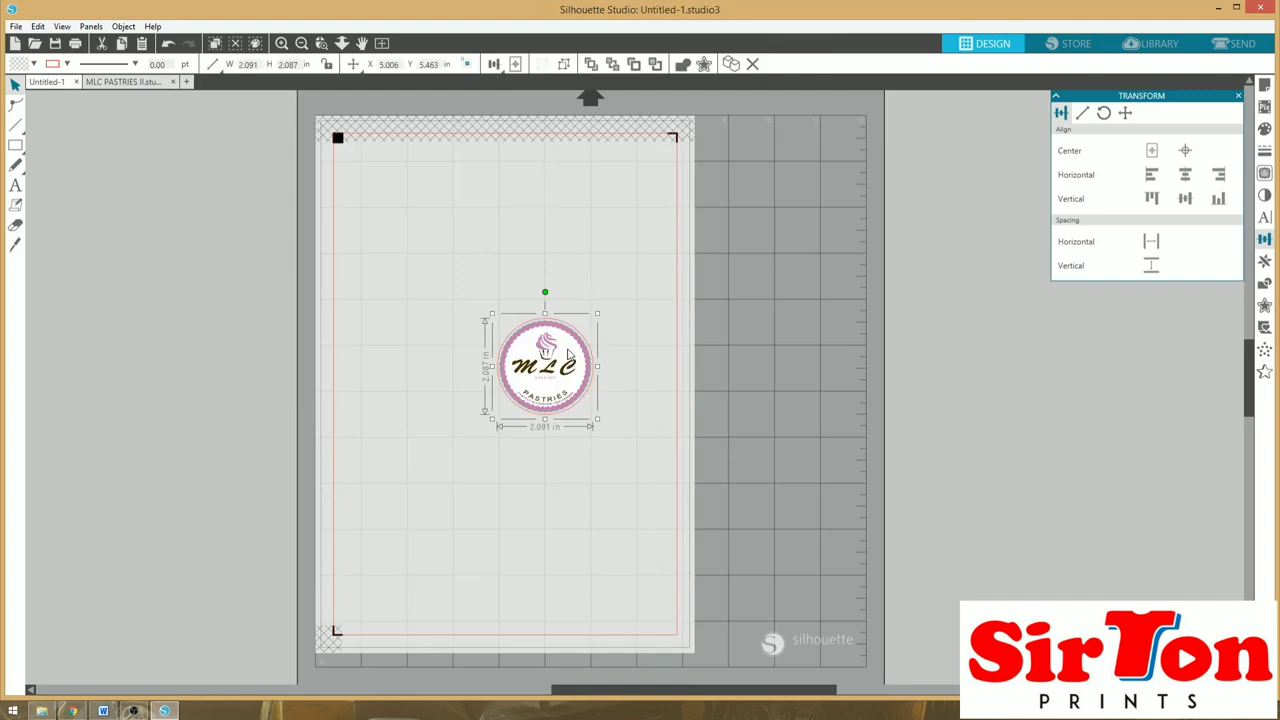
Place three copies of the sticker in a row along the page's upper edge, inside the registration marks
left_click(560, 366)
left_click(567, 375)
left_click_drag(566, 374, 622, 207)
left_click(531, 208)
left_click(391, 206)
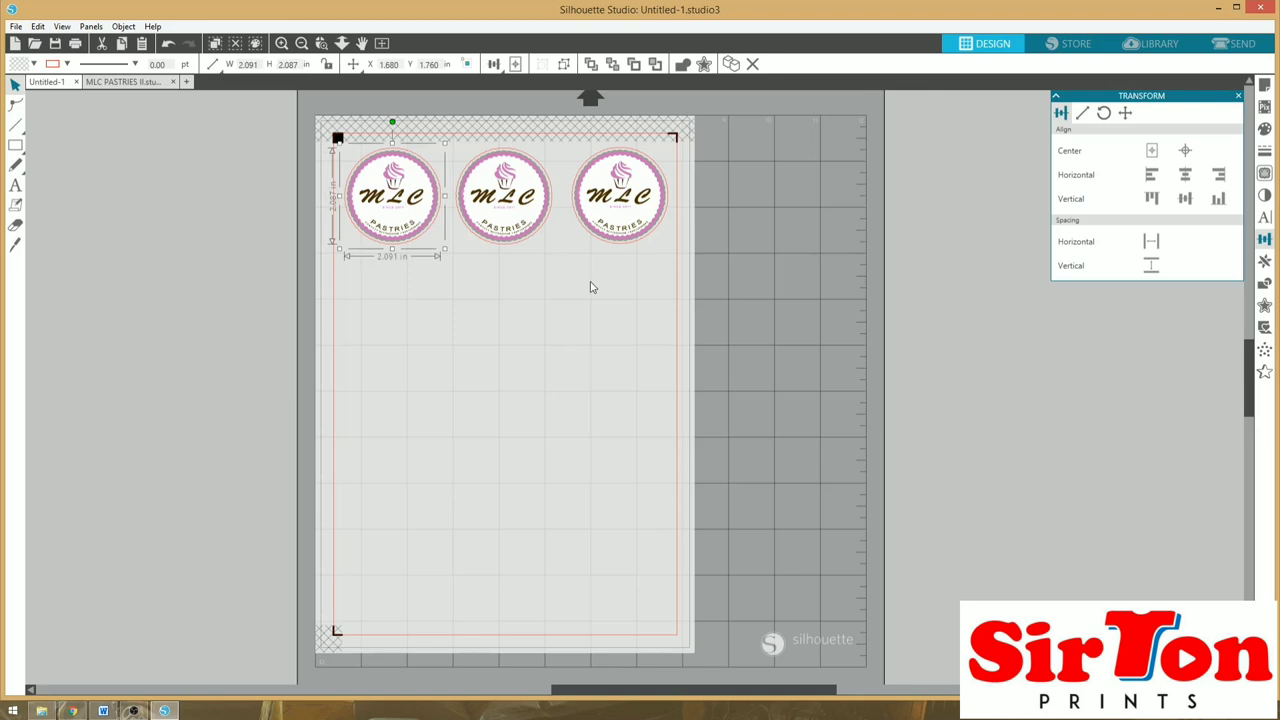
Duplicate the row of stickers down the page to make four rows of three
key("ctrl+a")
left_click_drag(607, 218, 608, 321)
key("ctrl+a")
left_click_drag(420, 300, 420, 505)
left_click(790, 421)
Move the last row down to the lower cut border and fill the gap above it with two staggered sticker copies
left_click_drag(766, 575, 330, 440)
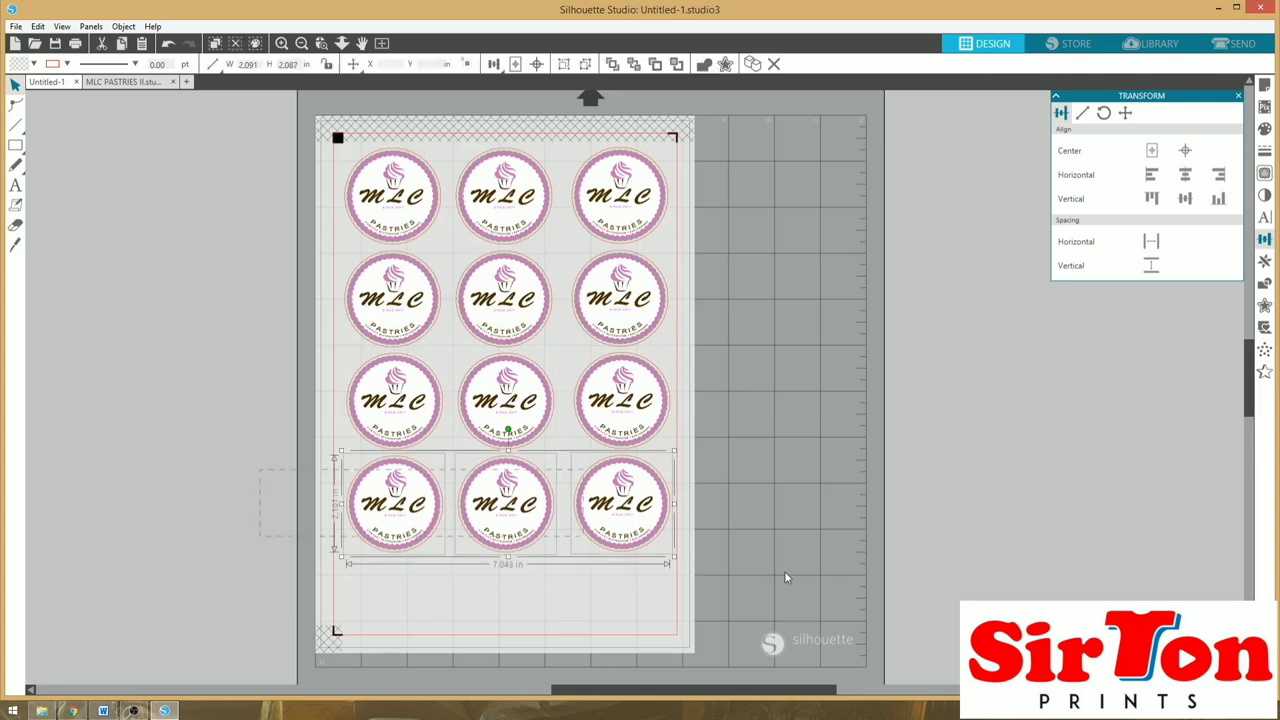
left_click_drag(622, 498, 622, 575)
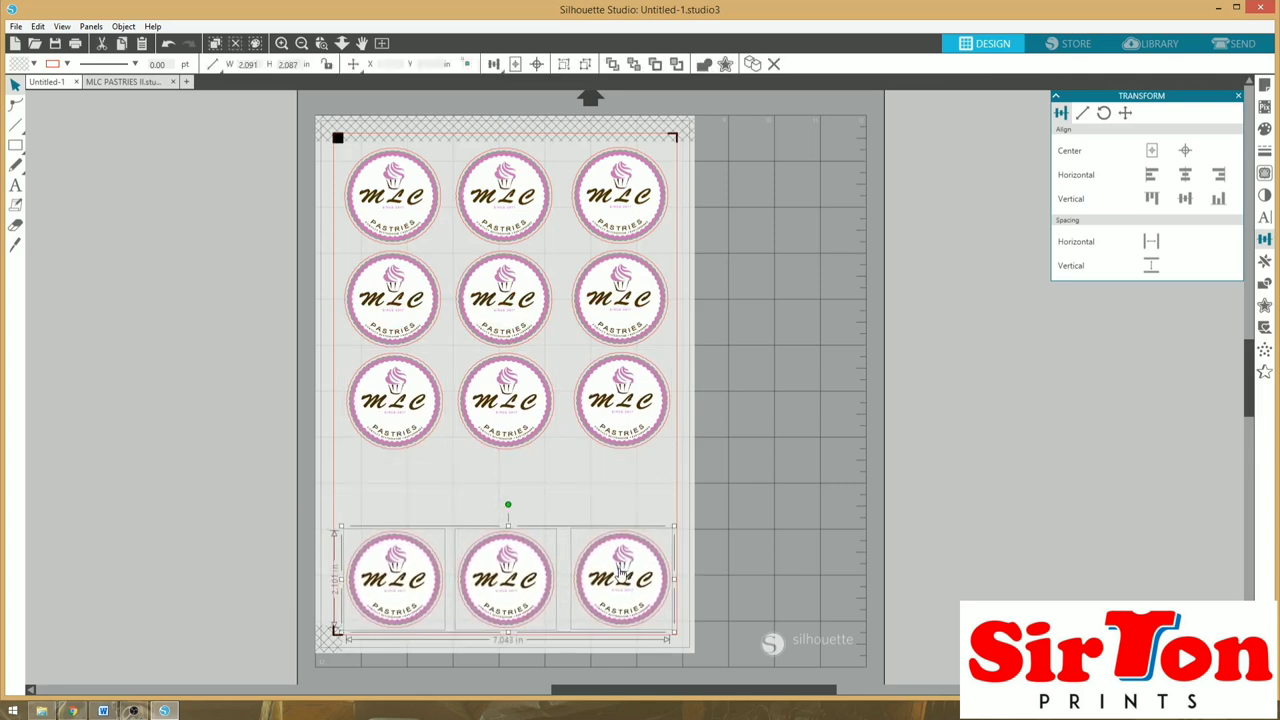
left_click(781, 530)
left_click(390, 425)
left_click_drag(390, 425, 454, 488)
left_click(798, 498)
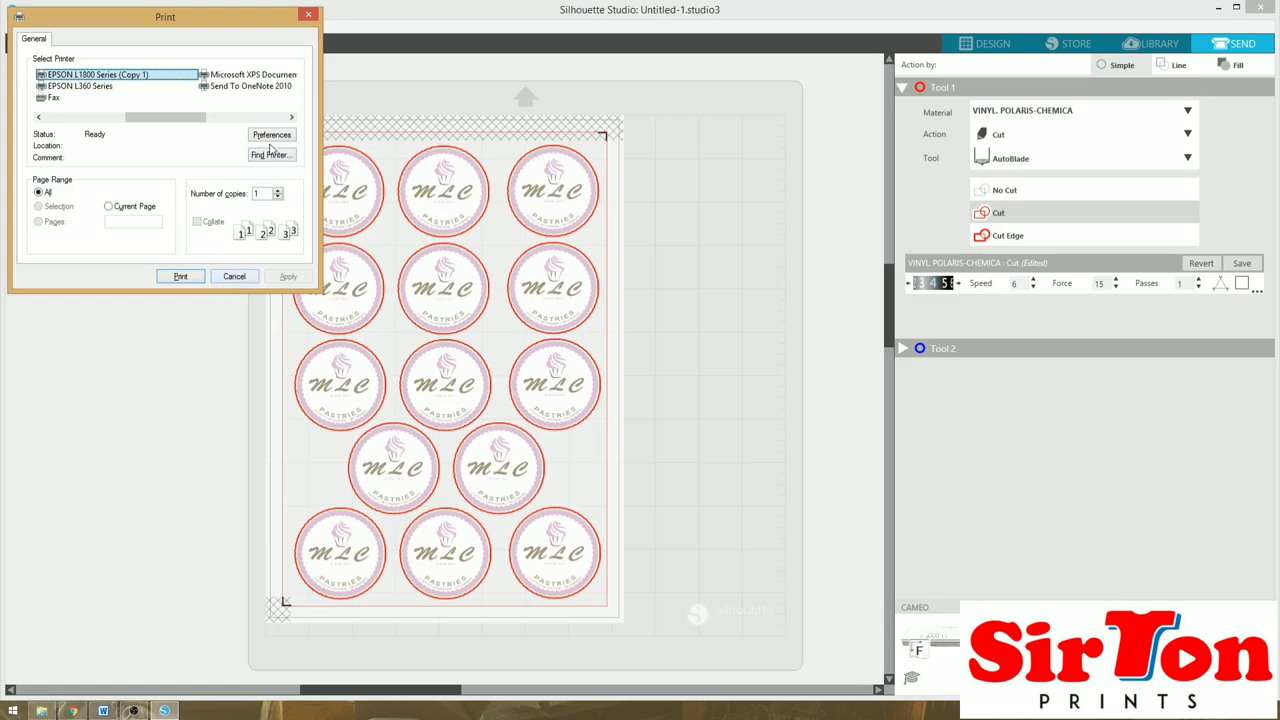
Check the EPSON L1800 preferences for A4, plain papers and High quality, and print one copy of the sticker sheet
left_click(271, 135)
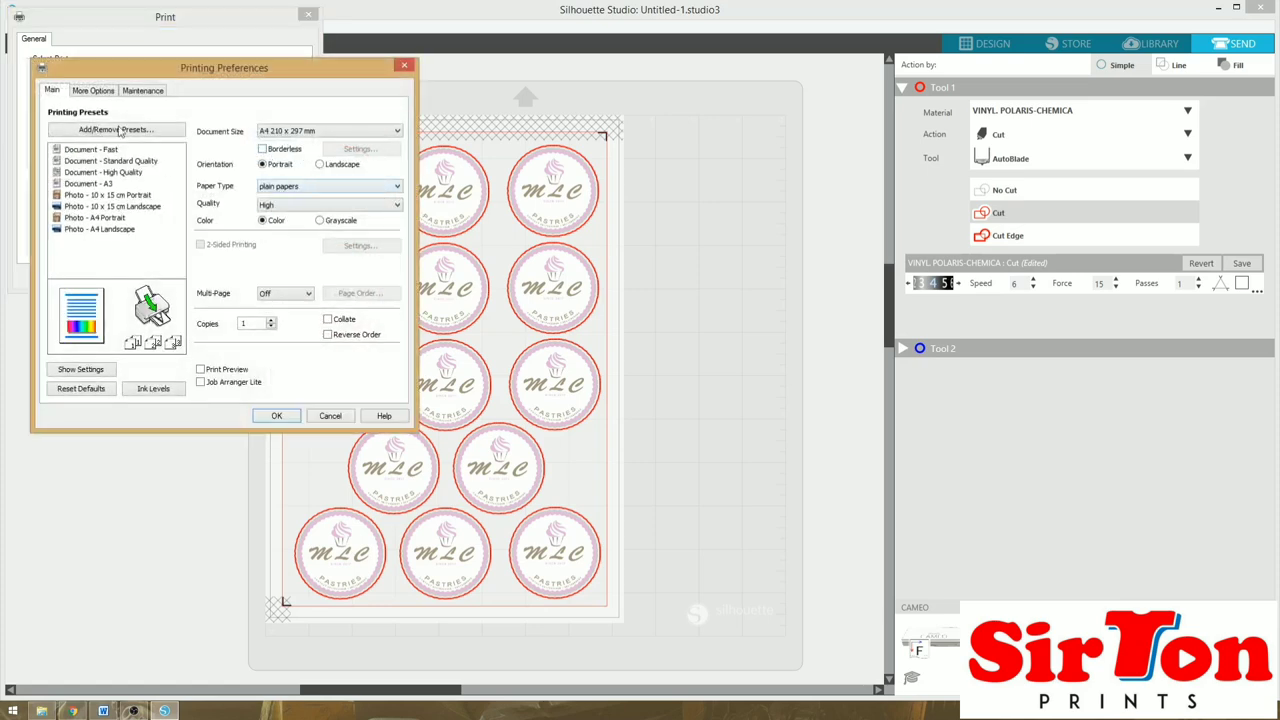
left_click(93, 91)
left_click(278, 416)
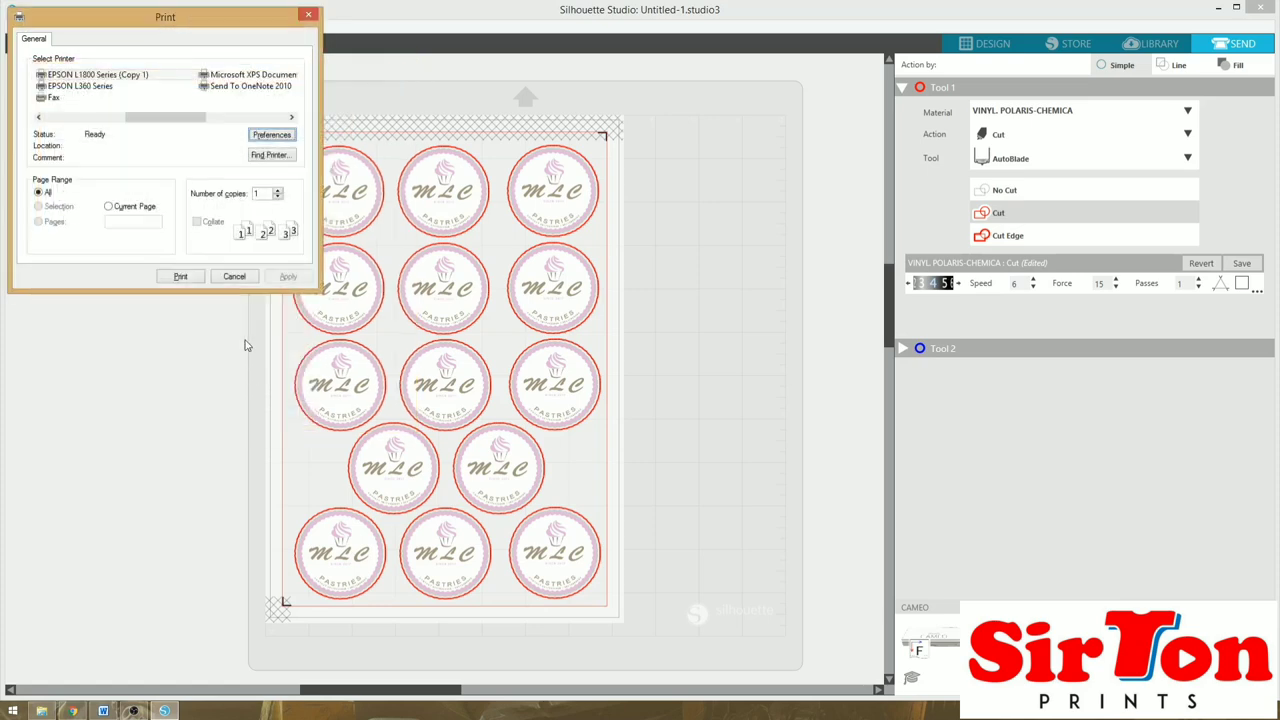
left_click(181, 277)
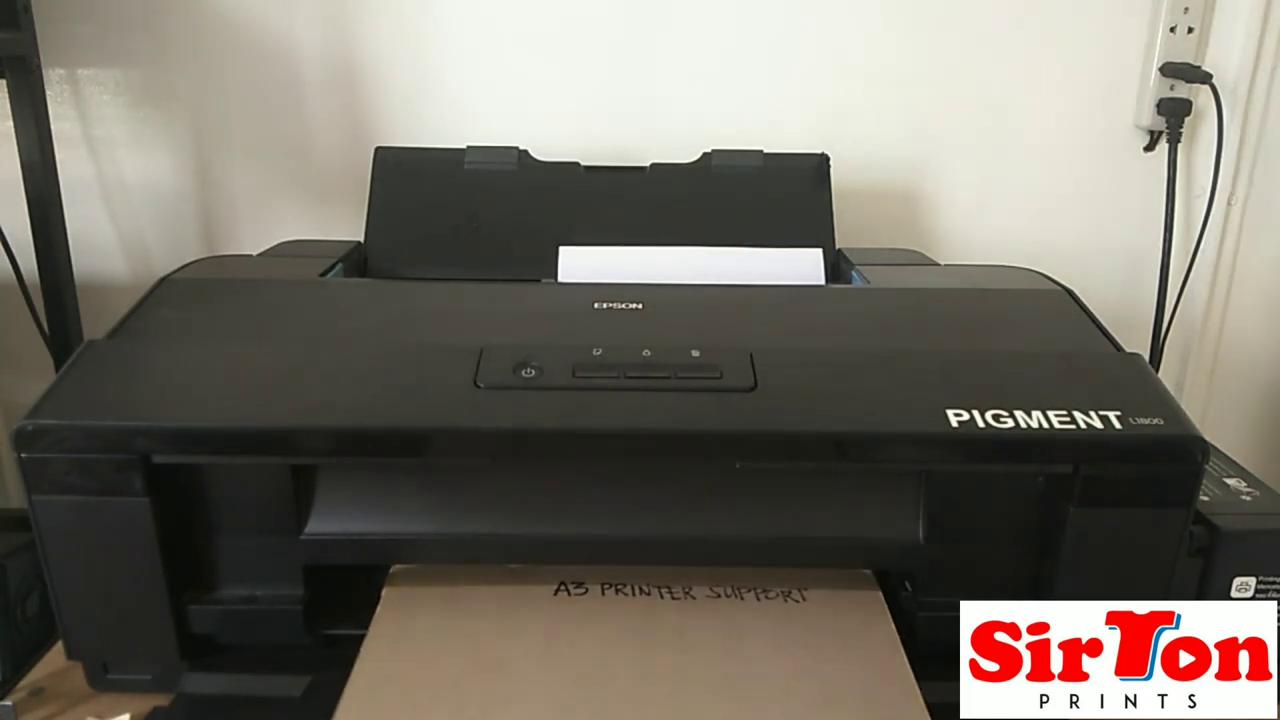